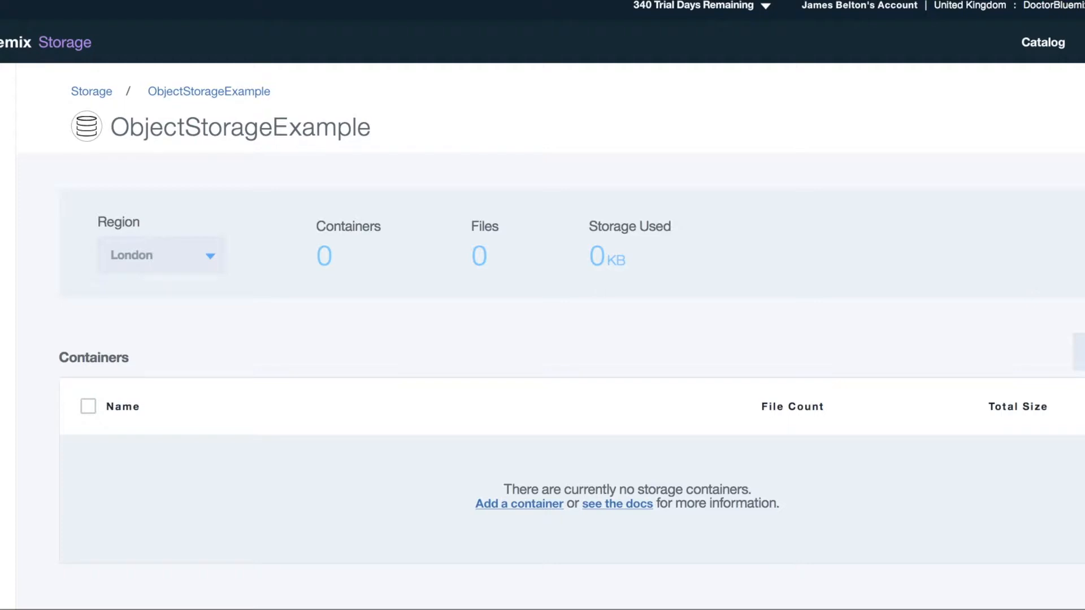
- Create a storage container named current_version in the ObjectStorageExample service
click(1079, 351)
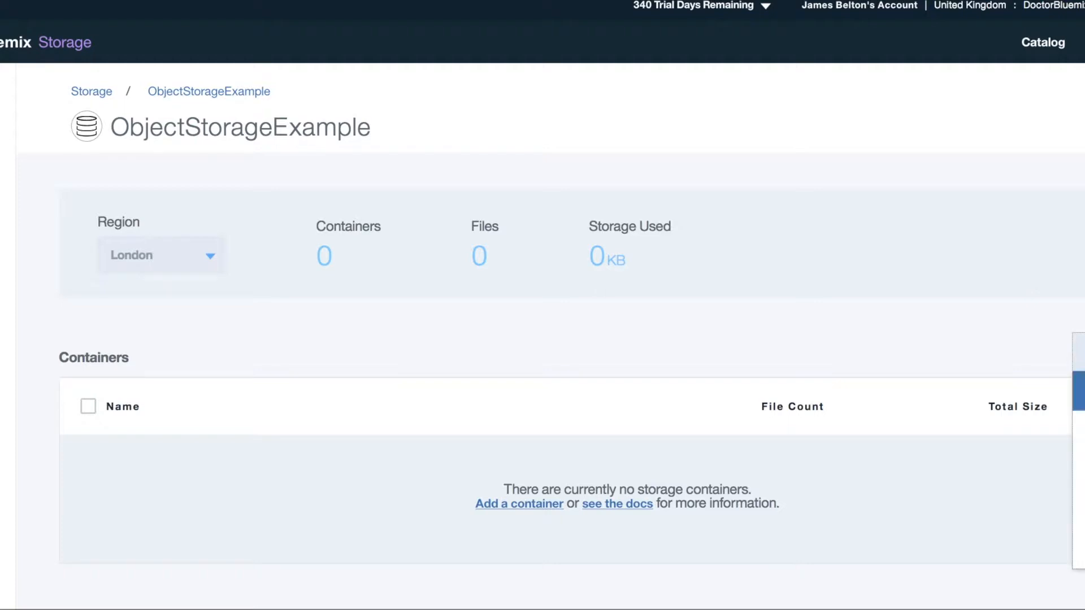
click(1079, 391)
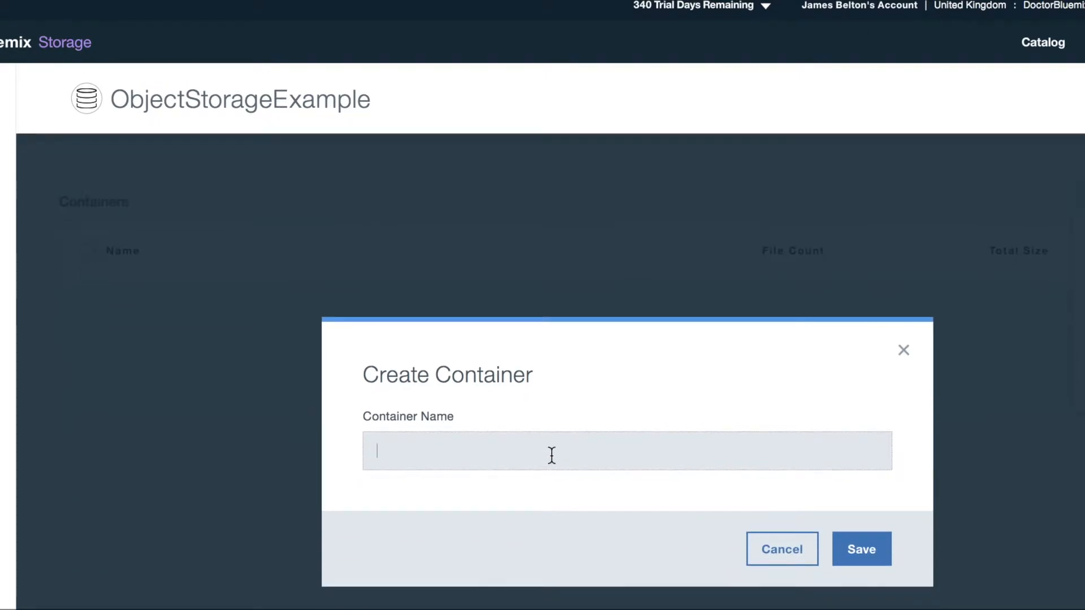
text(current_version)
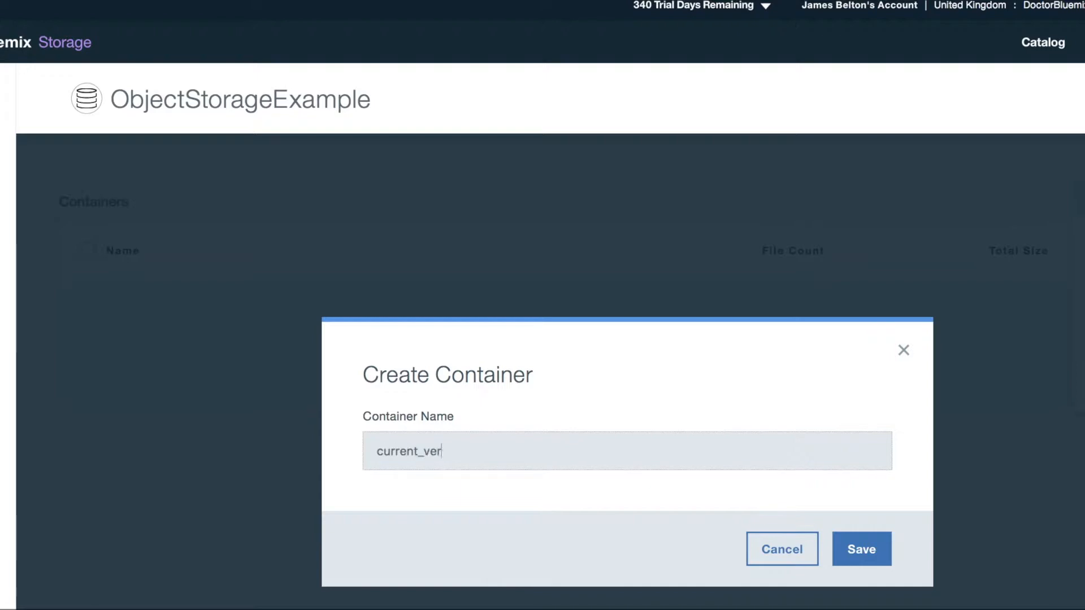
click(862, 549)
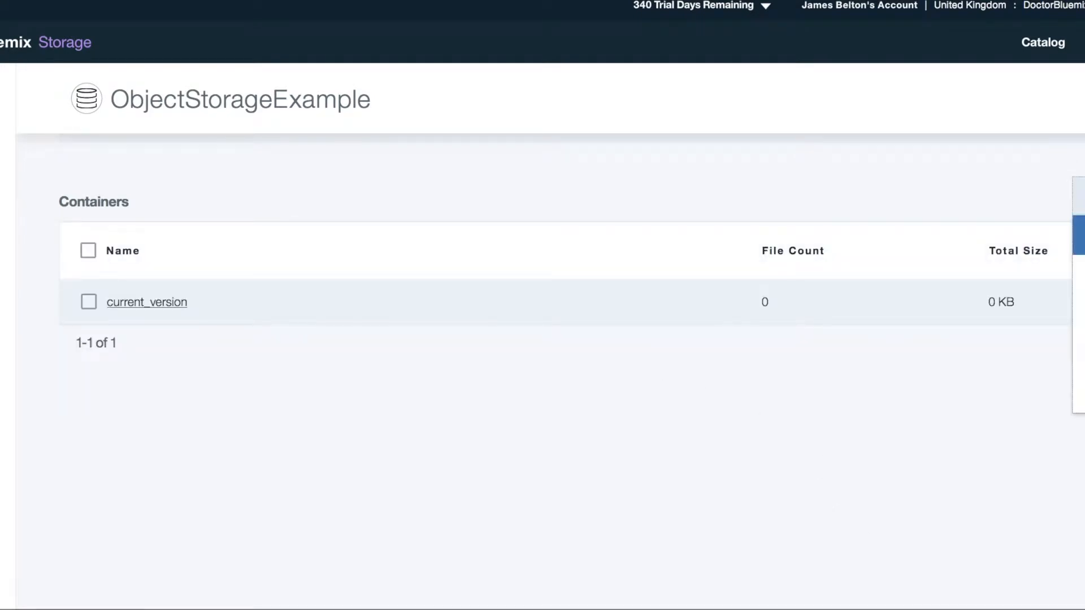
- Create a second storage container named archived_version
click(1078, 196)
click(635, 454)
text(a)
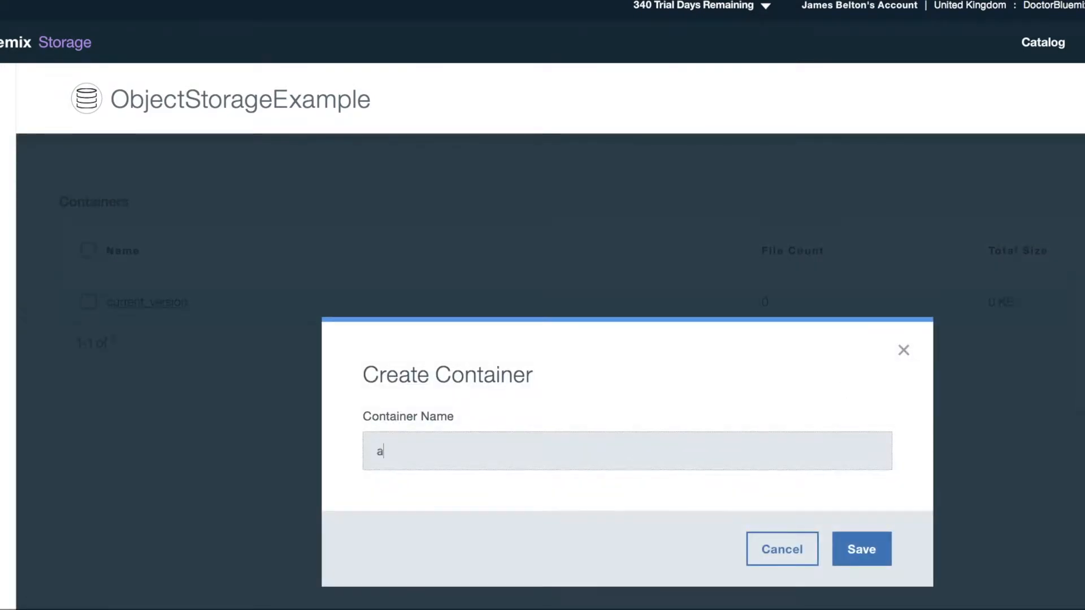
text(rchived_verion)
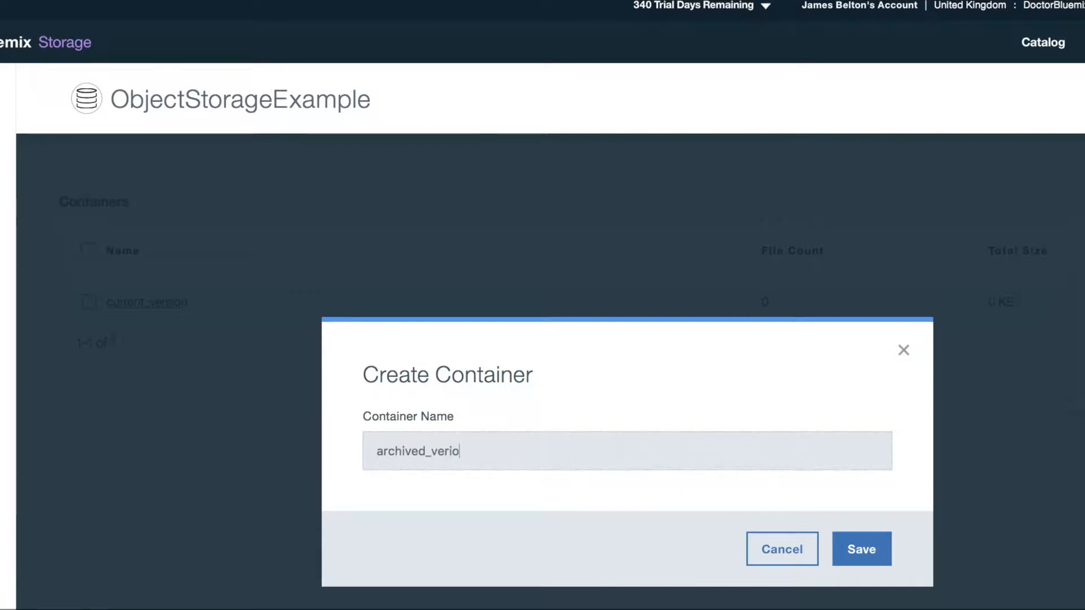
key(BackSpace)
key(BackSpace)
key(BackSpace)
text(sion)
click(864, 550)
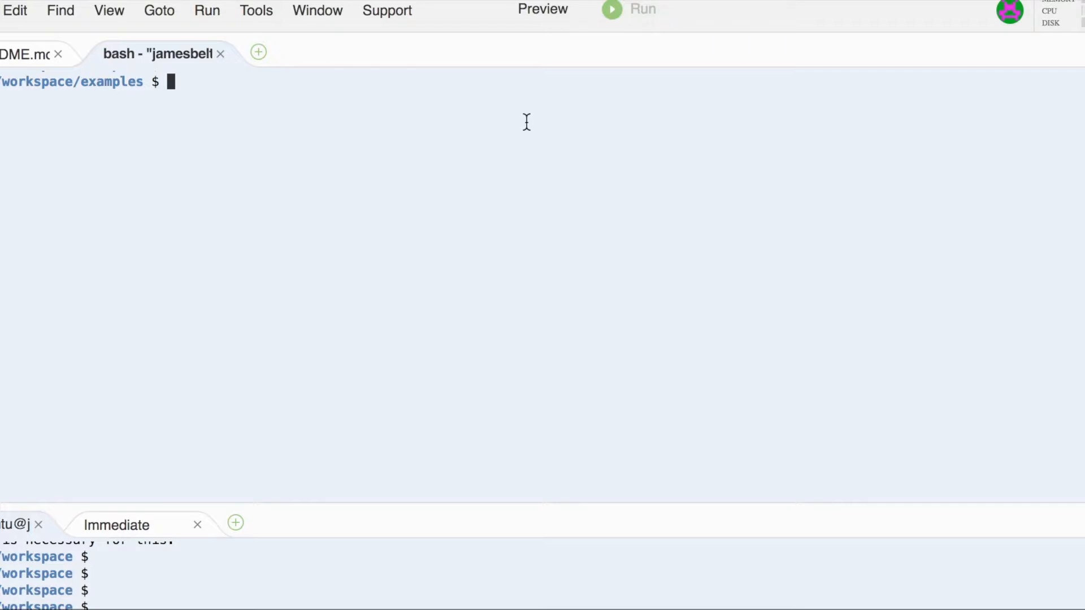
- In the Cloud9 terminal, list the object storage containers with the command swift list
text(swift list)
key(BackSpace)
key(BackSpace)
text(ist)
key(Return)
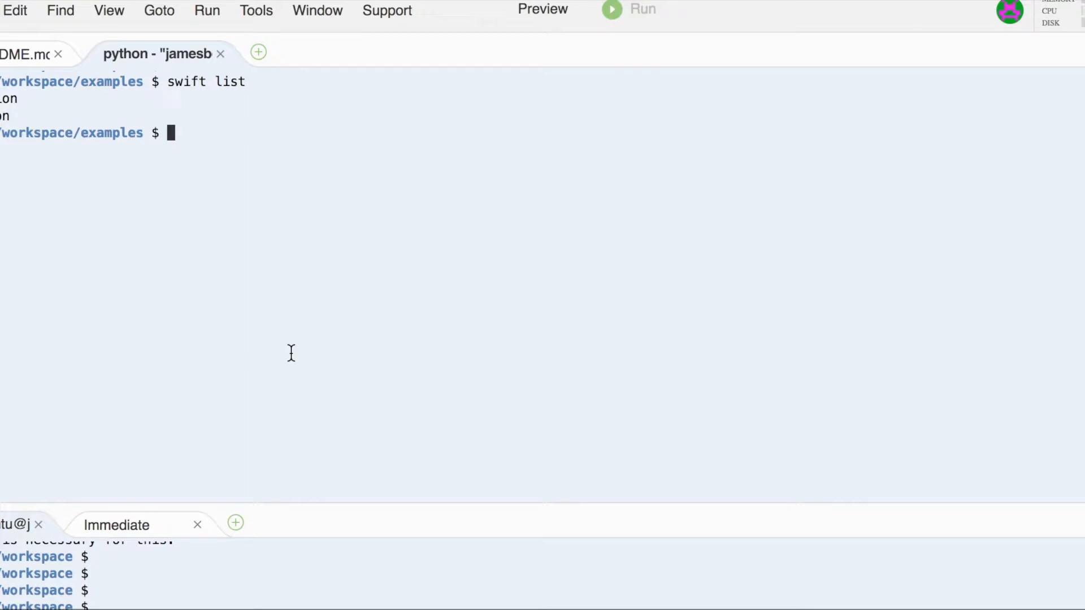
- Enable versioning on the container by running swift post current_version -H "X-Versions-Location: archived_version"
text(swift ppost)
key(BackSpace)
key(BackSpace)
key(BackSpace)
key(BackSpace)
text(ost )
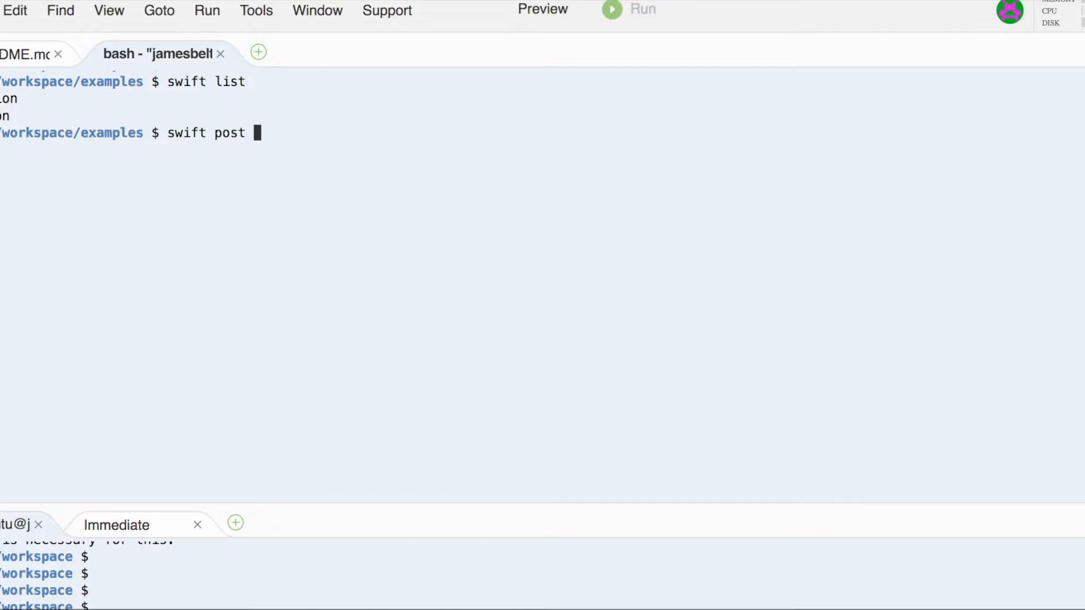
text(current_version -H ")
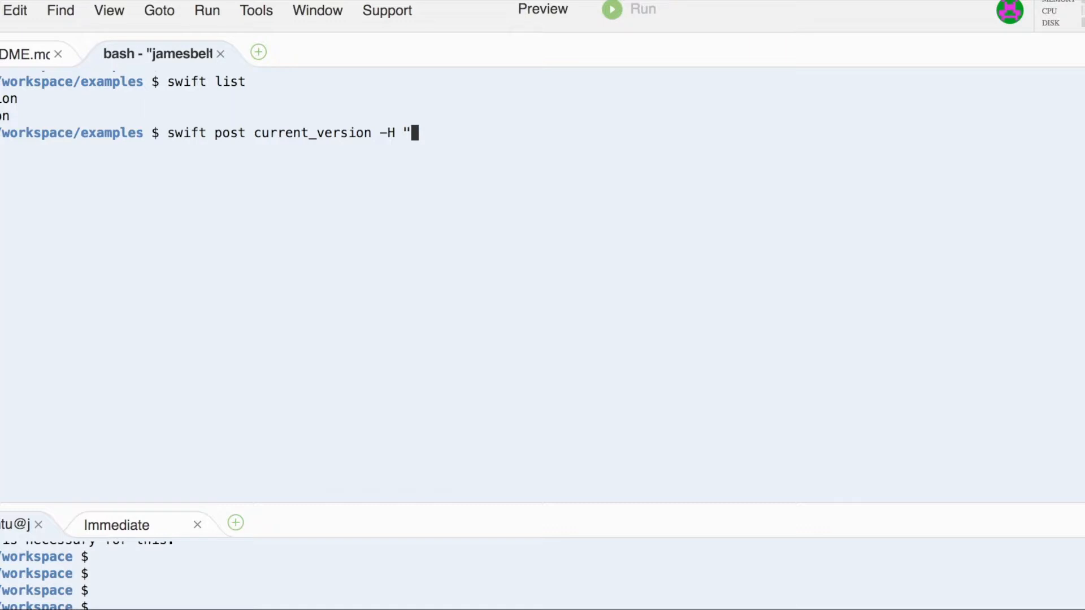
text(X)
text(-Versions-)
text(Locaion)
key(BackSpace)
key(BackSpace)
key(BackSpace)
text(t)
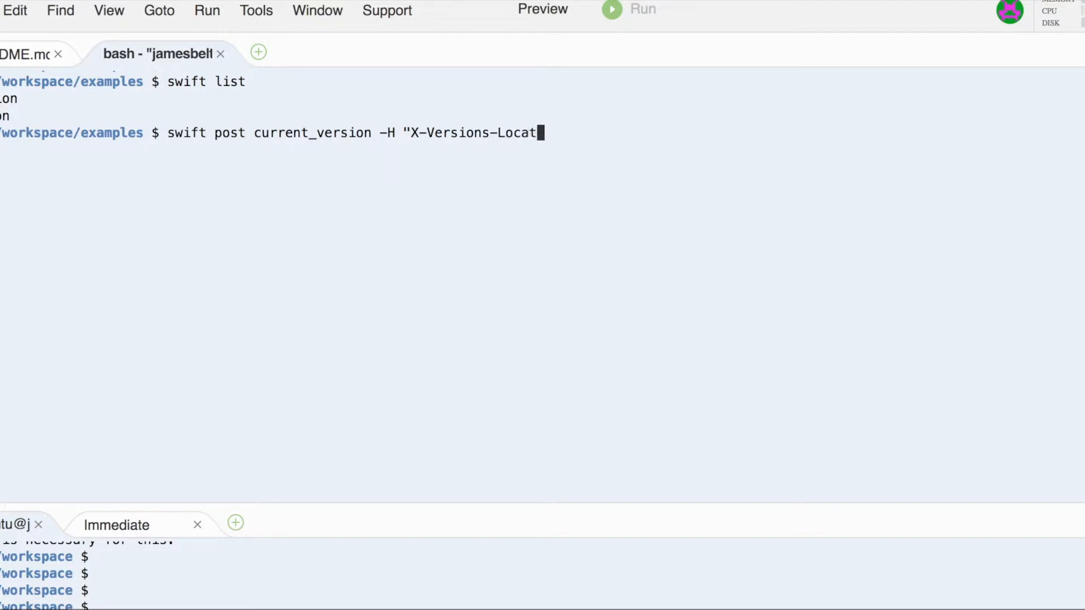
text(ion: archived_version)
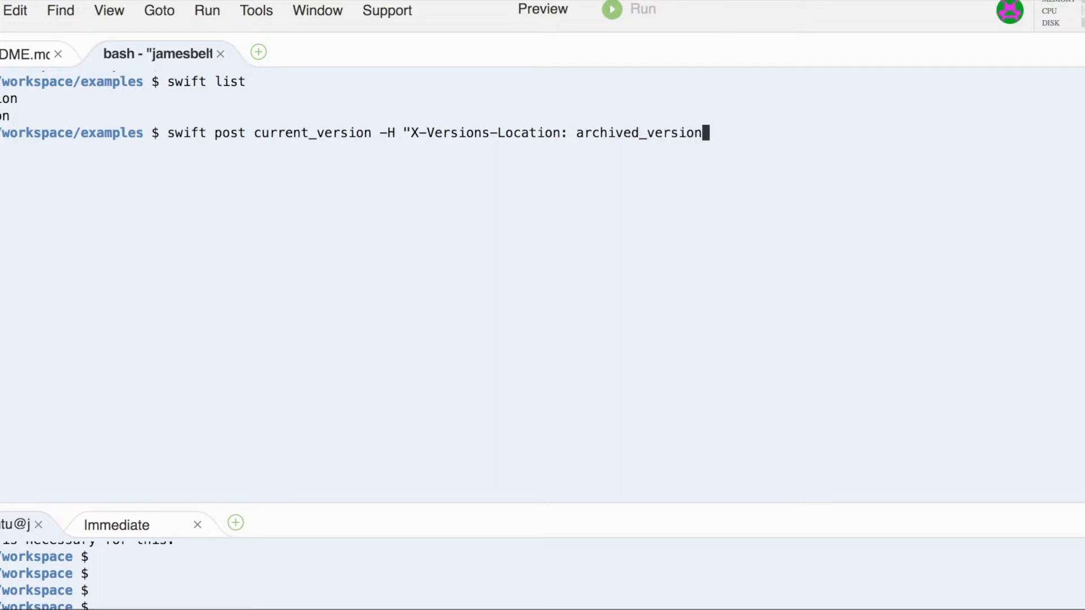
text(")
key(Return)
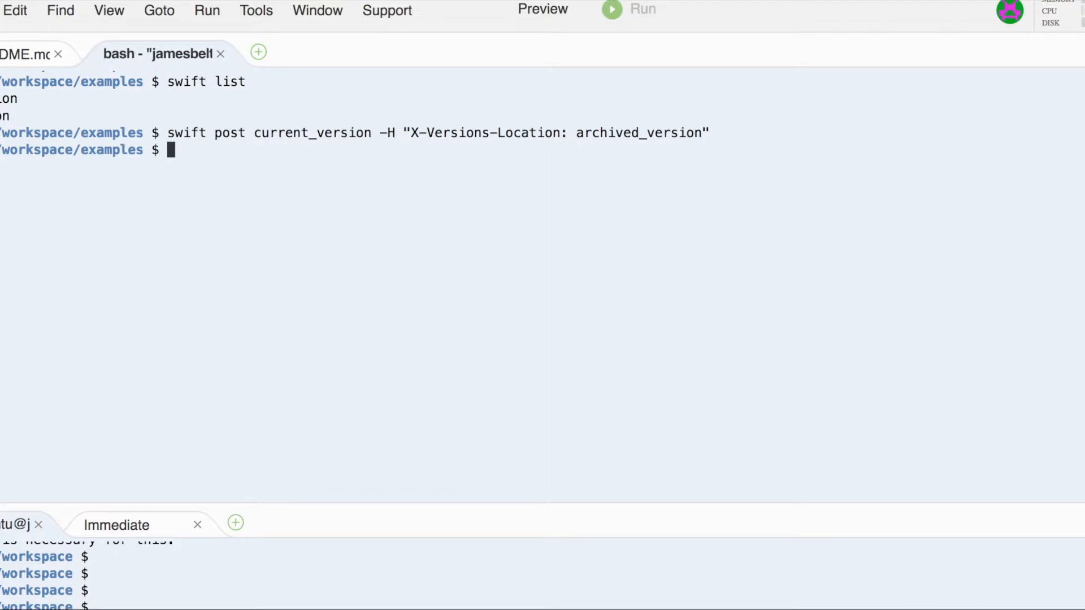
key(Return)
key(Return)
key(Return)
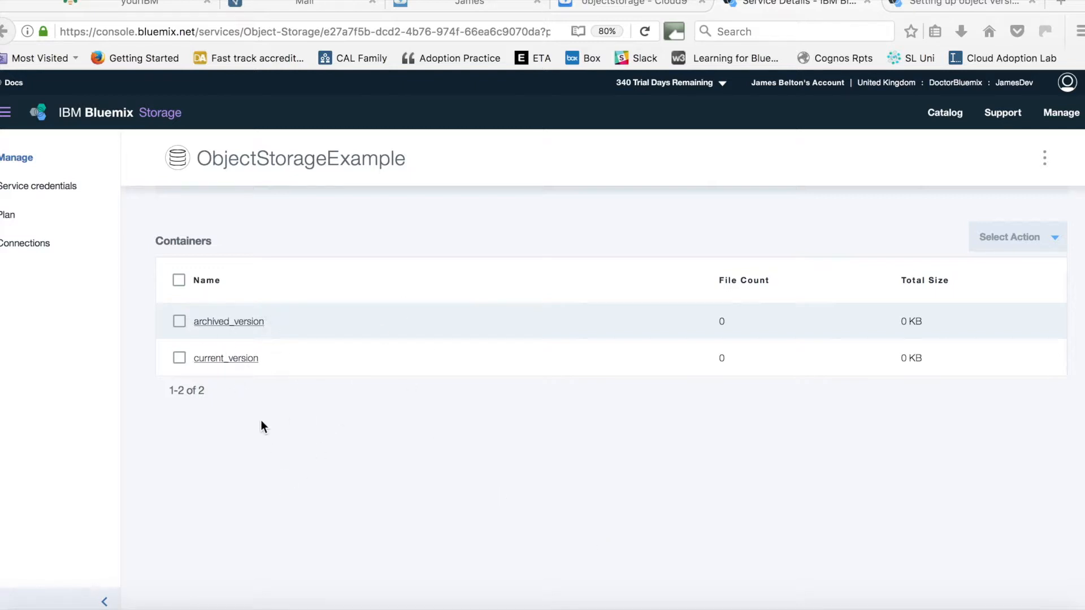
- In the Bluemix Storage console, examine the contents of the current_version and archived_version containers, returning to the container list
click(241, 362)
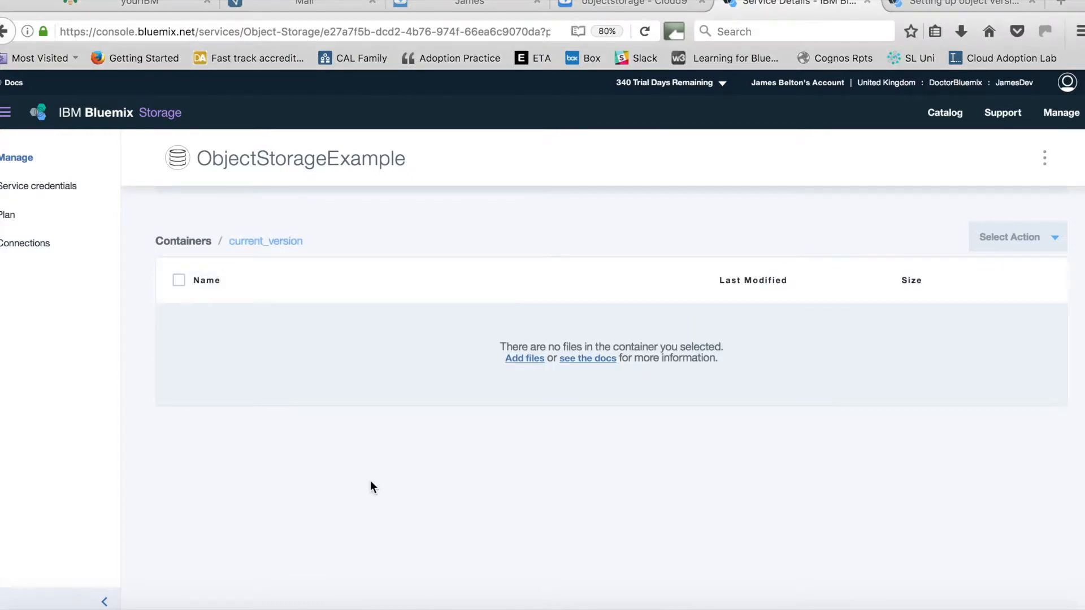
click(191, 242)
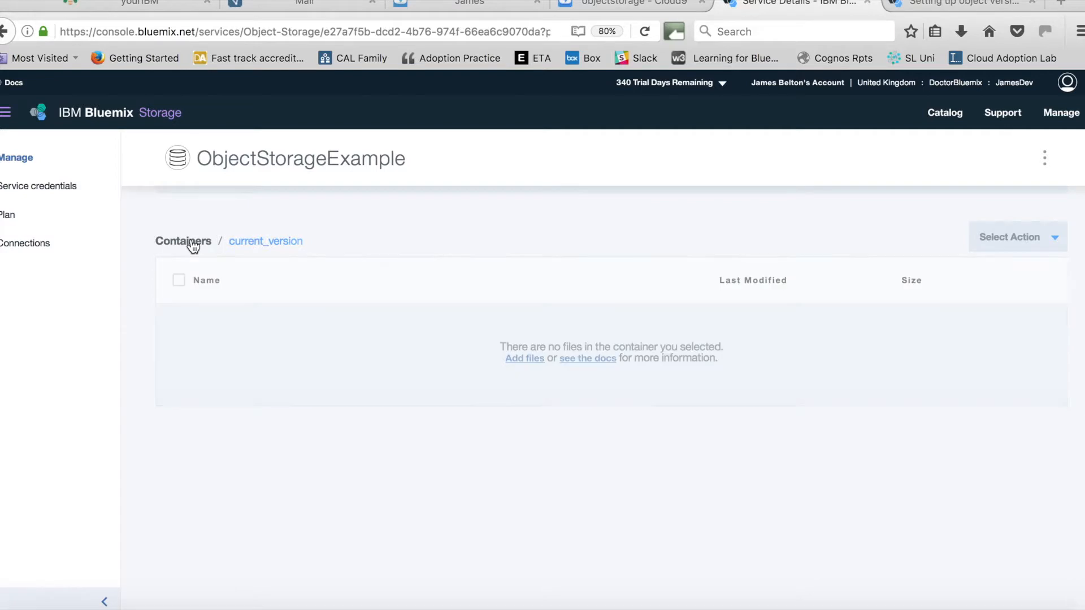
click(218, 322)
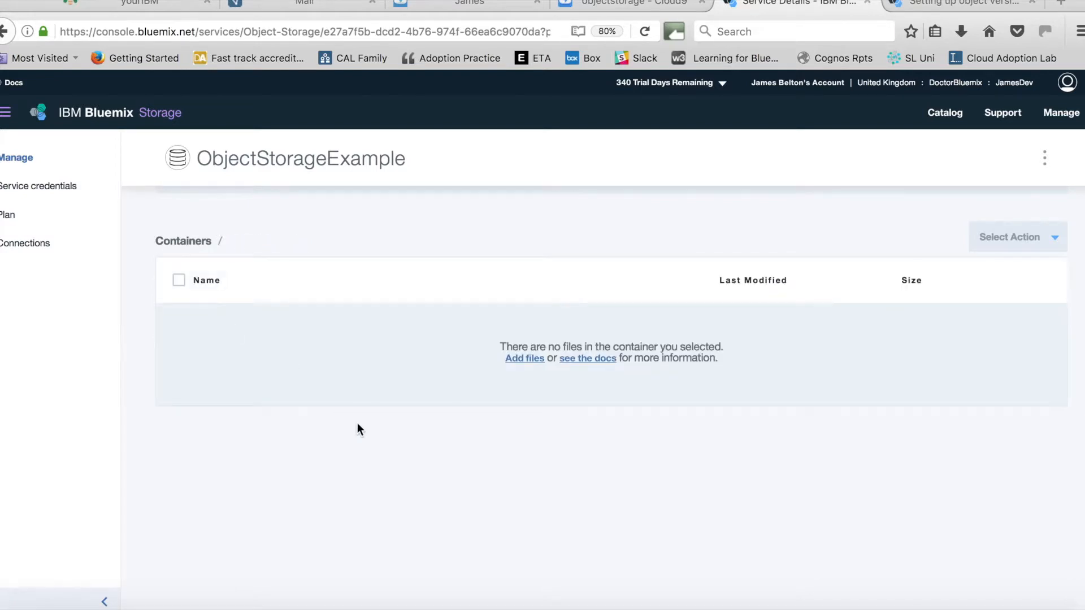
click(190, 243)
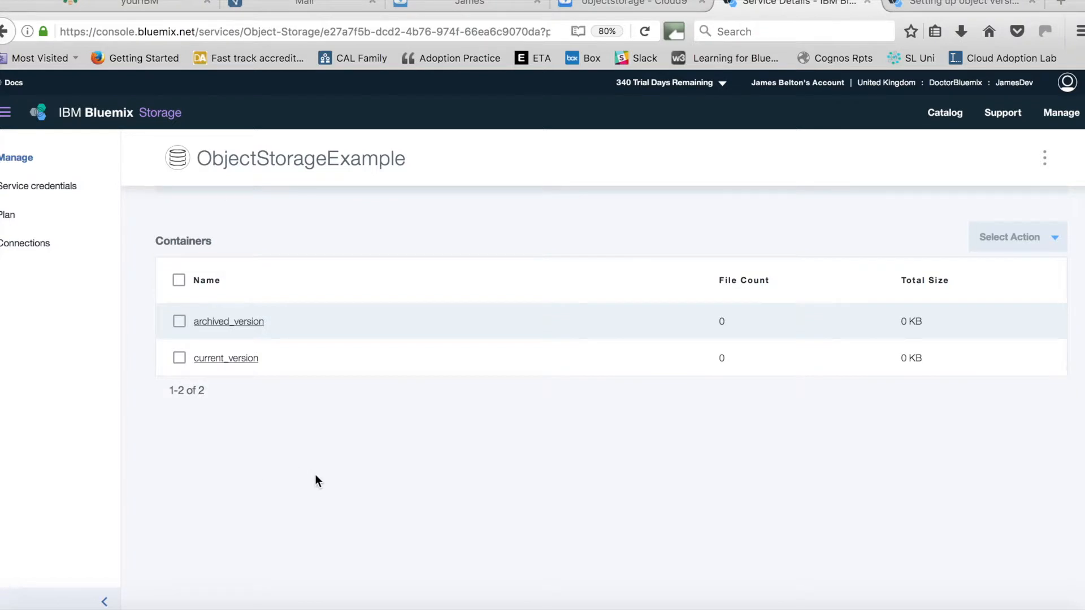
- Upload Cloud Adoption is Important.docx, Five Trends in Cloud.docx and How's Your Cloud Confidence.docx to the current_version container
click(229, 361)
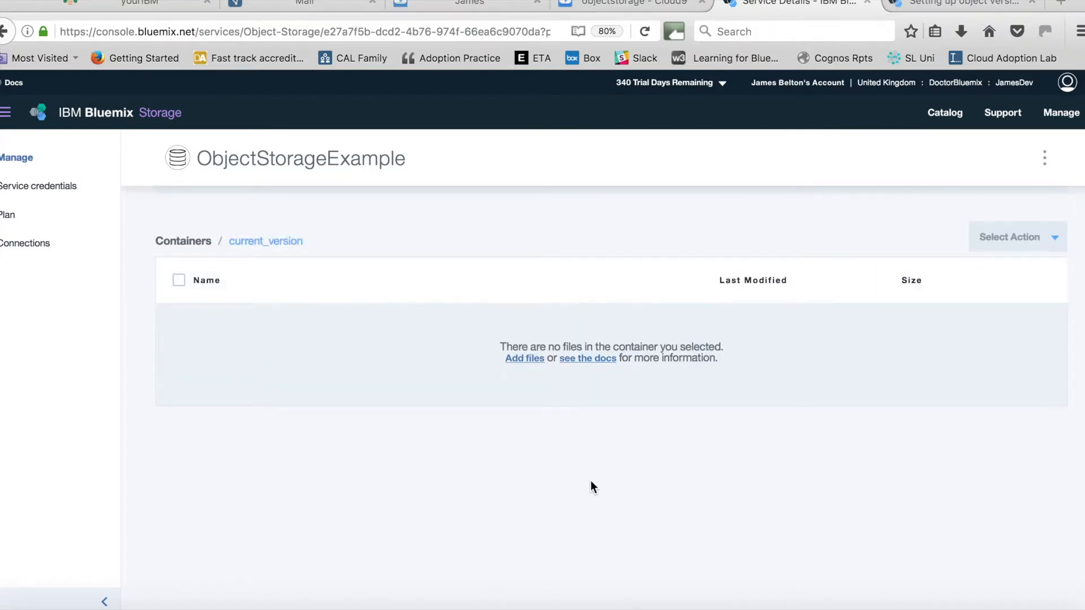
click(530, 359)
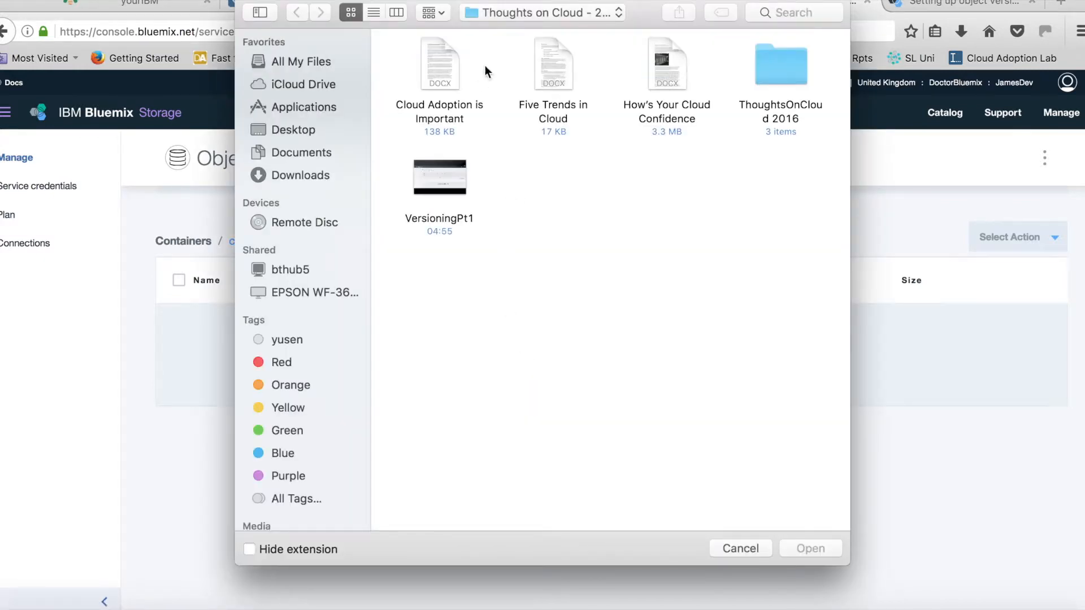
drag(642, 17, 451, 38)
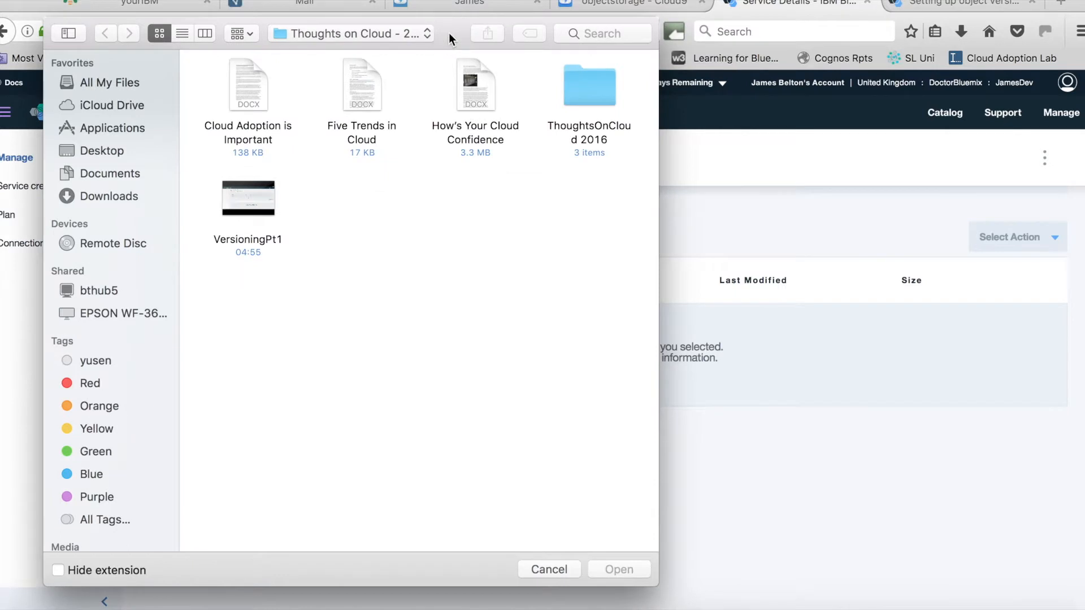
click(249, 71)
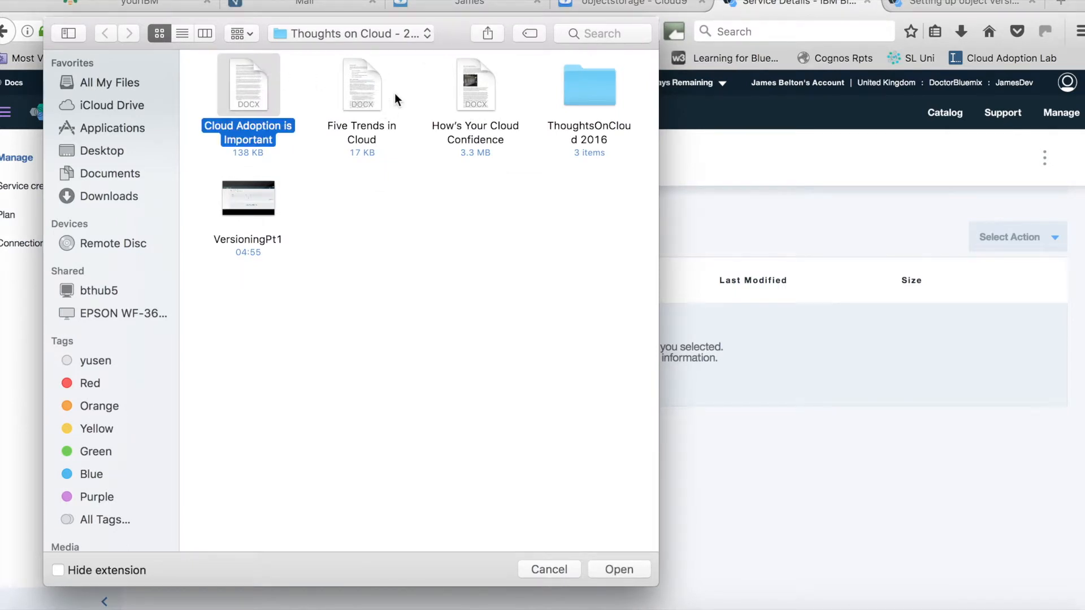
super+click(364, 80)
super+click(470, 73)
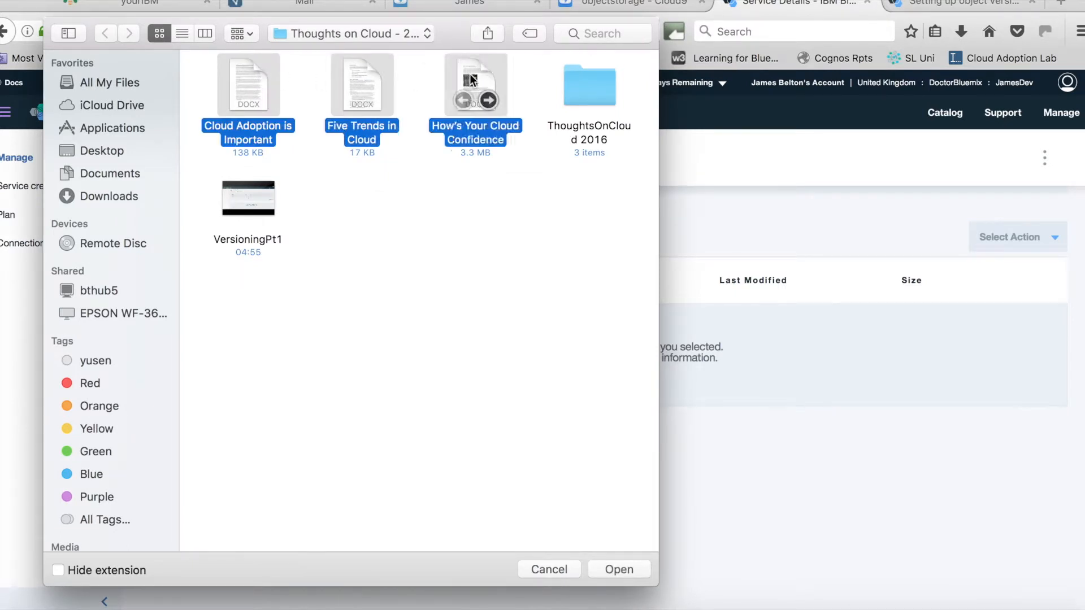
drag(470, 74, 950, 340)
click(549, 567)
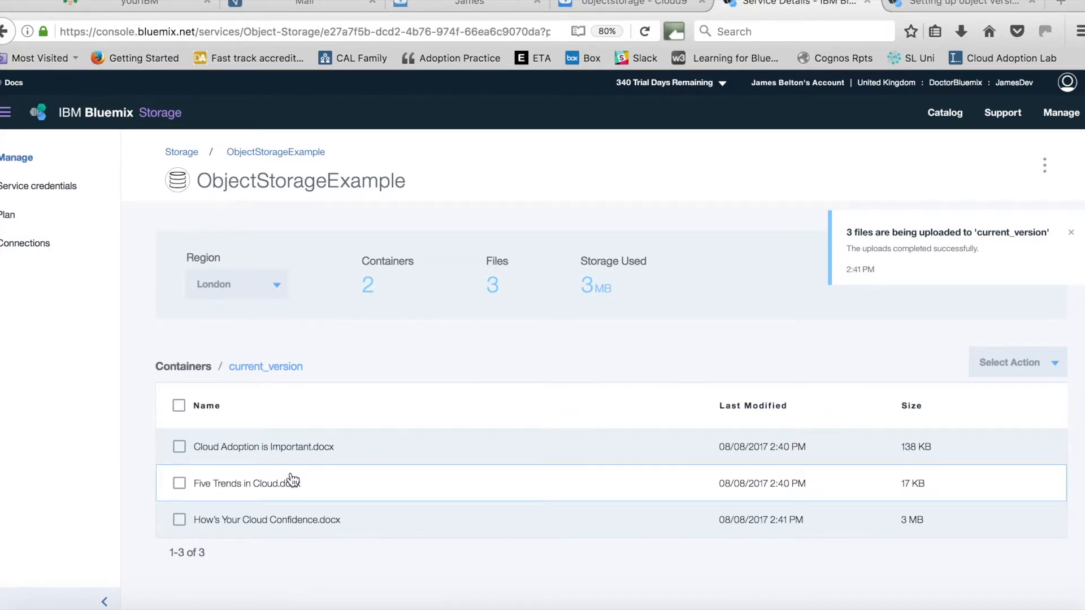
- Check the files held in the archived_version container and in the current_version container
click(176, 366)
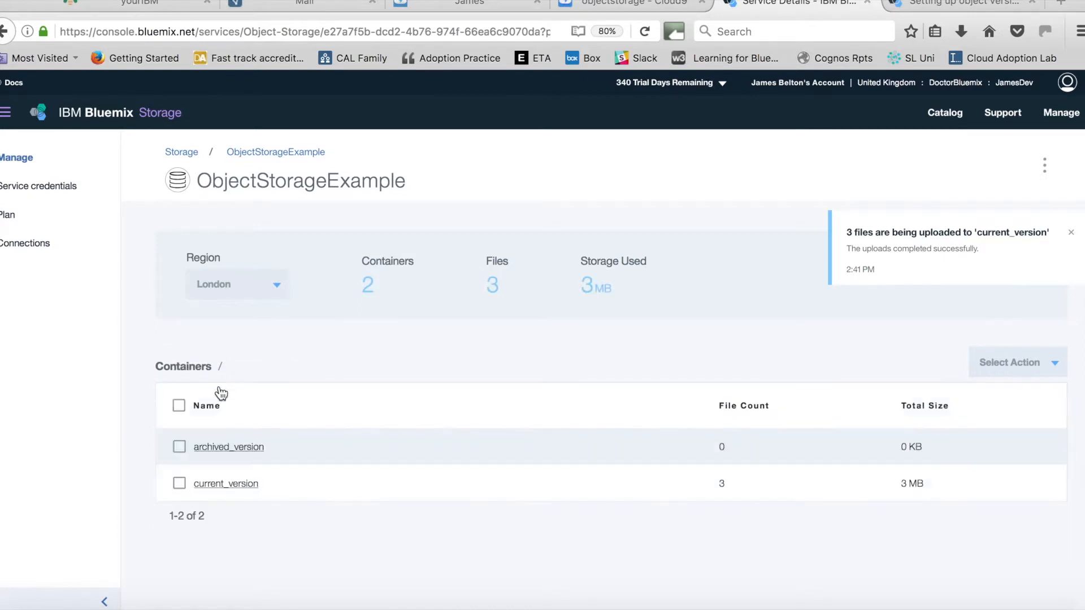
click(236, 451)
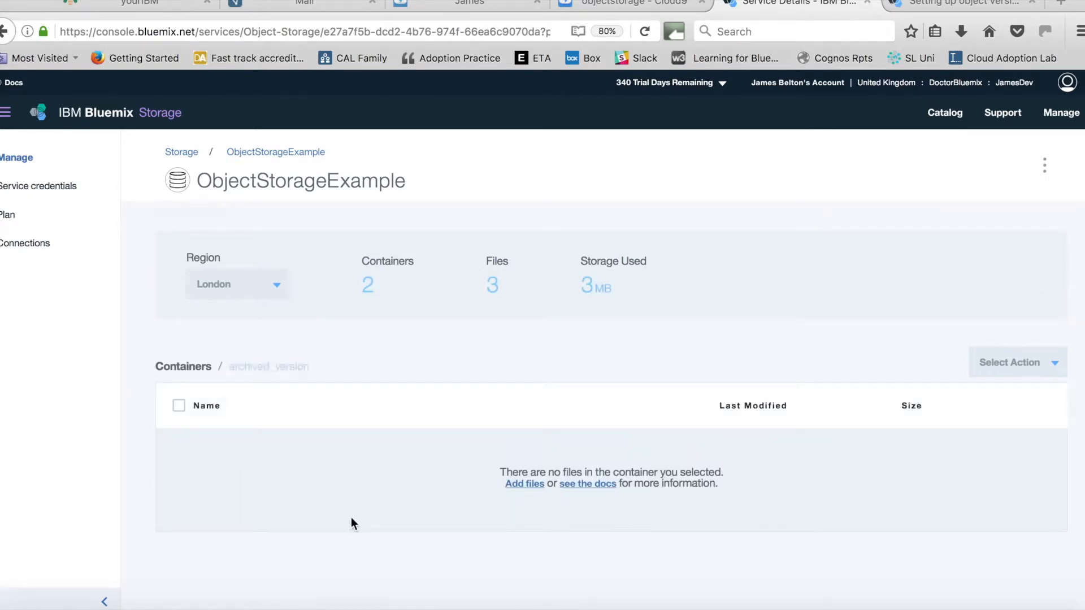
click(186, 367)
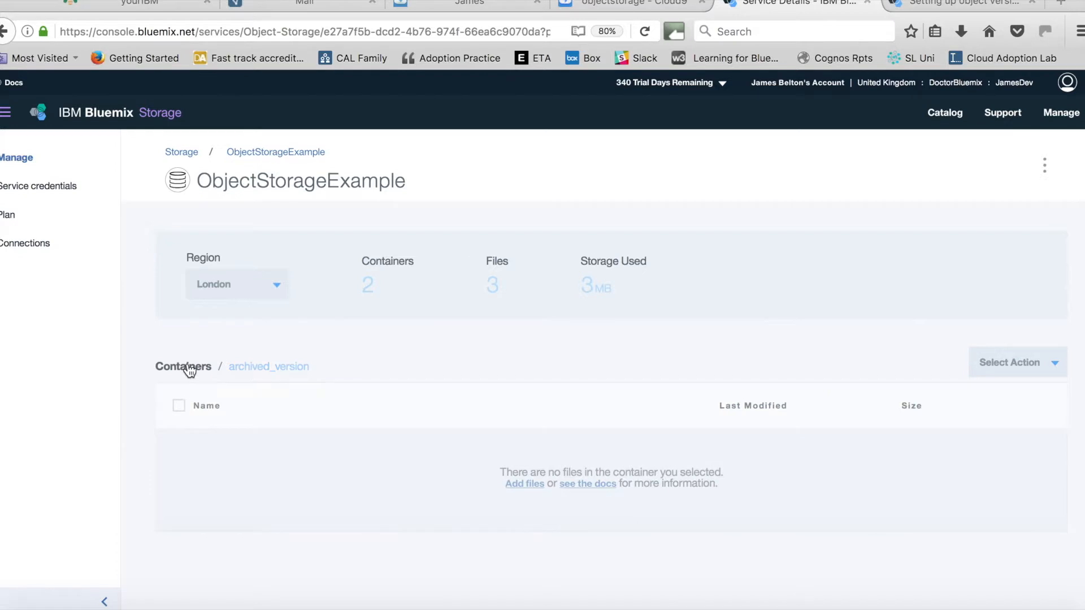
click(235, 486)
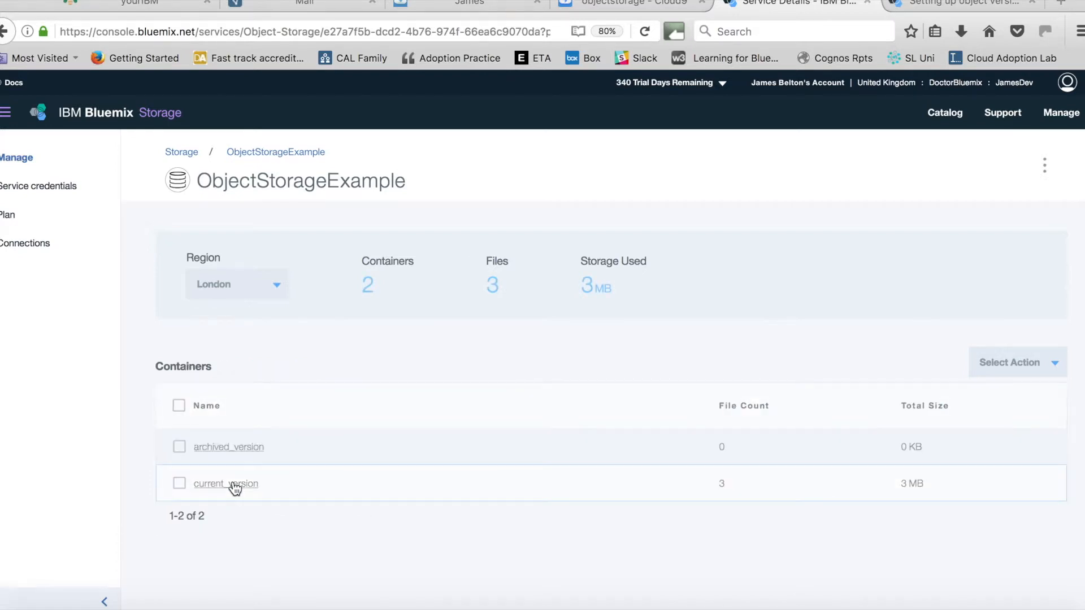
click(290, 529)
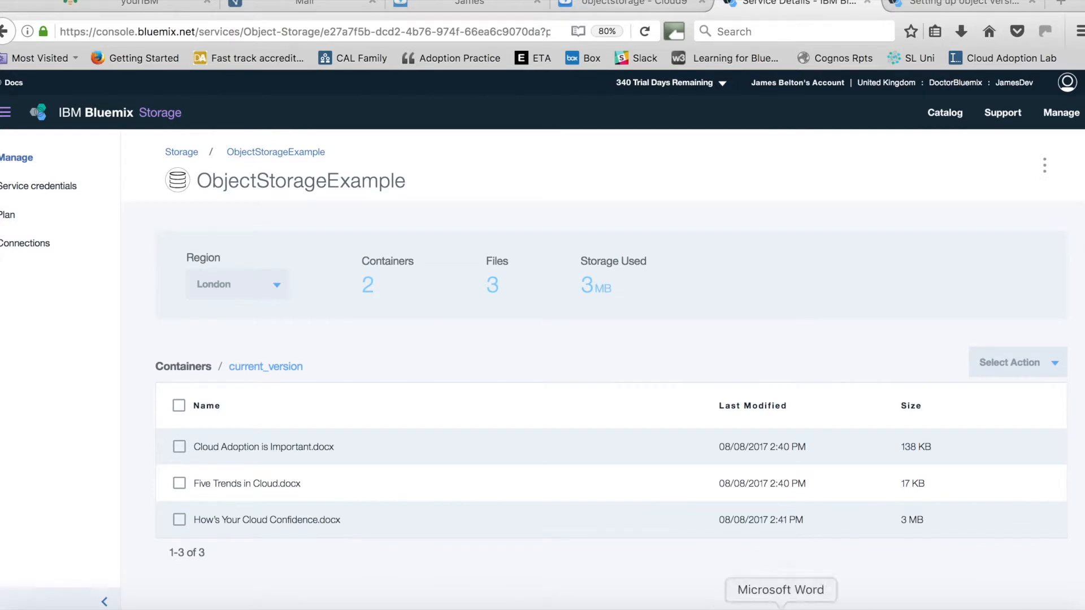
- Open the local Cloud Adoption is Important document in Microsoft Word and insert the line VERSION ONE above its title
click(780, 607)
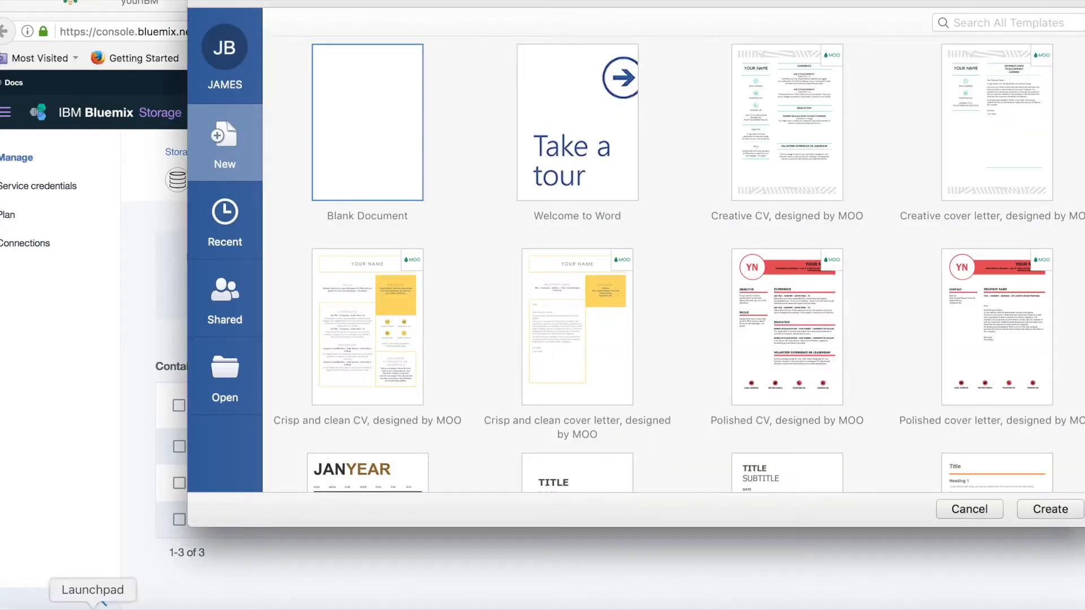
click(27, 605)
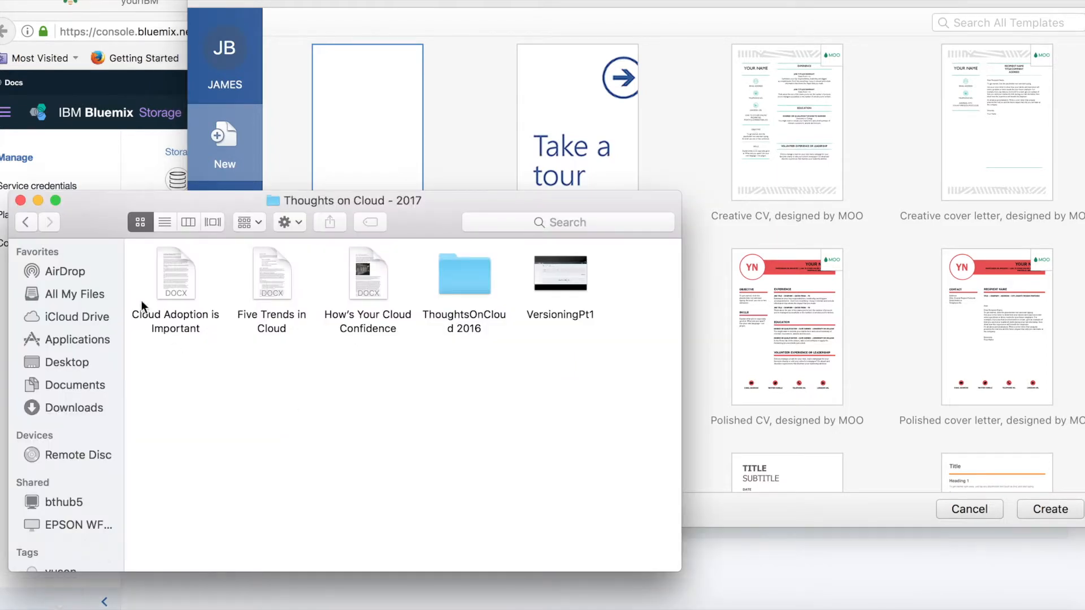
click(175, 276)
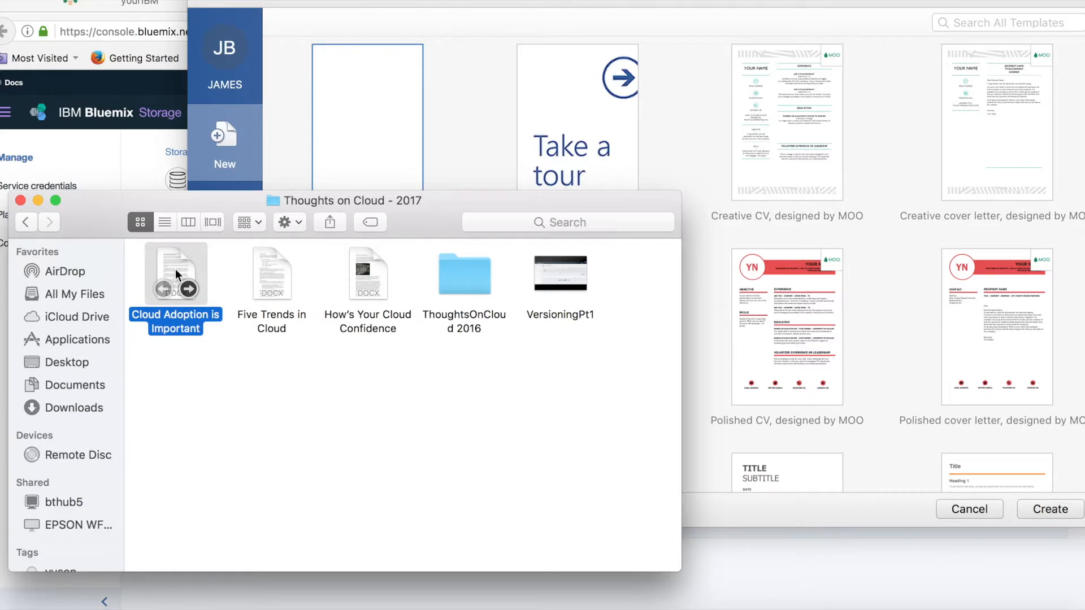
double_click(176, 270)
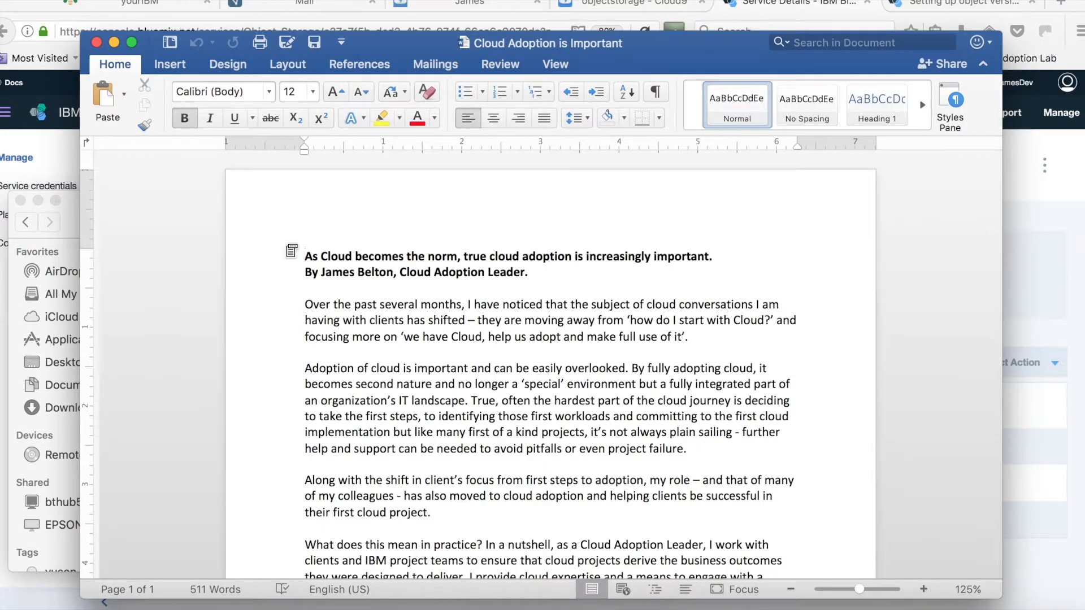
key(Return)
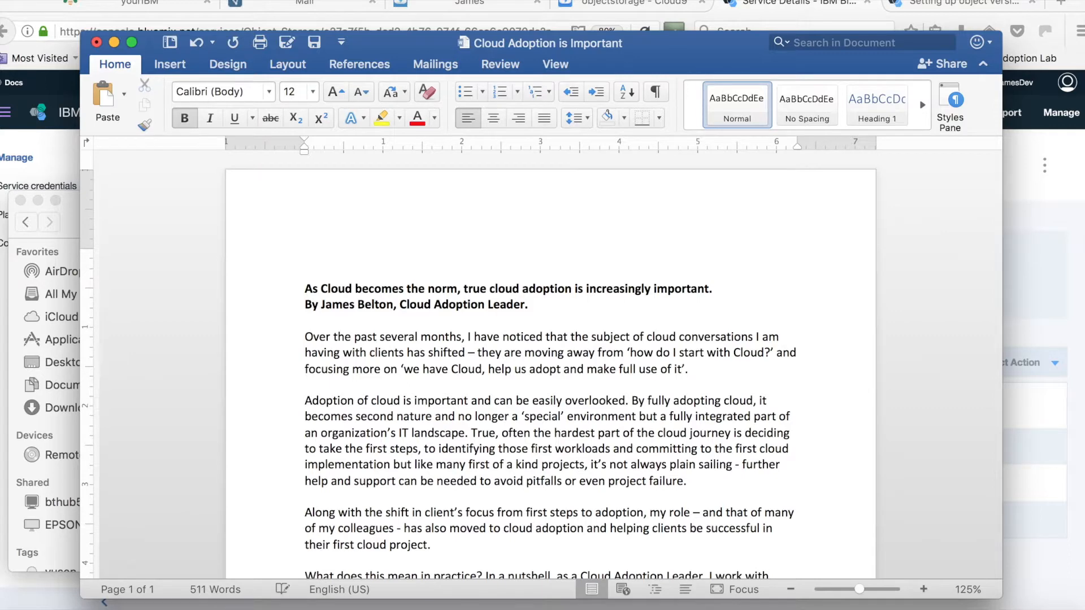
text(VERSION ONE)
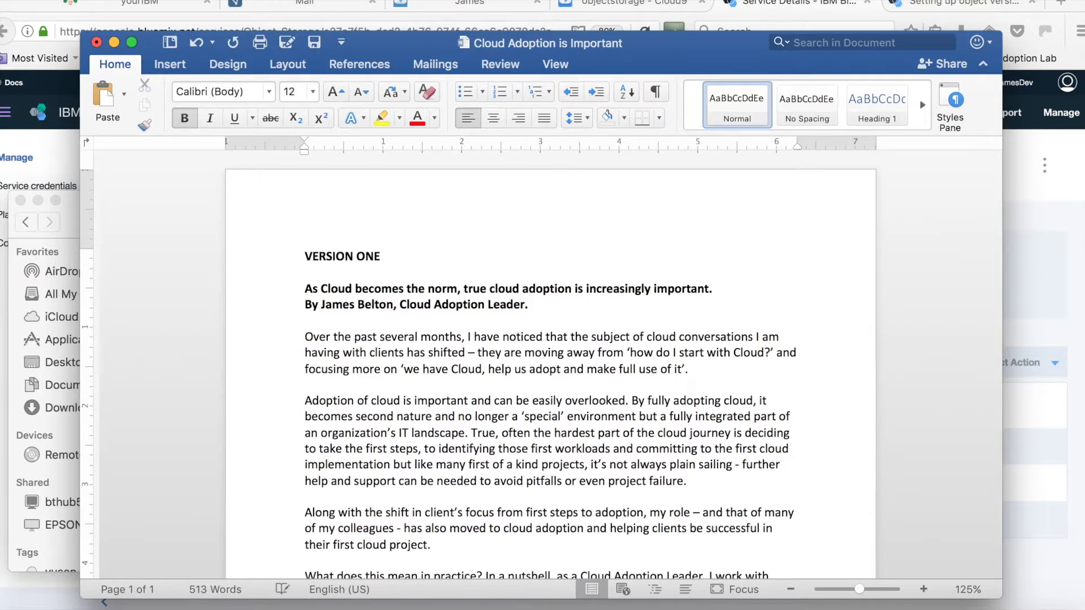
- Save the edited document, switch to the Bluemix Storage console and upload Cloud Adoption is Important to the current_version container
key(super+f)
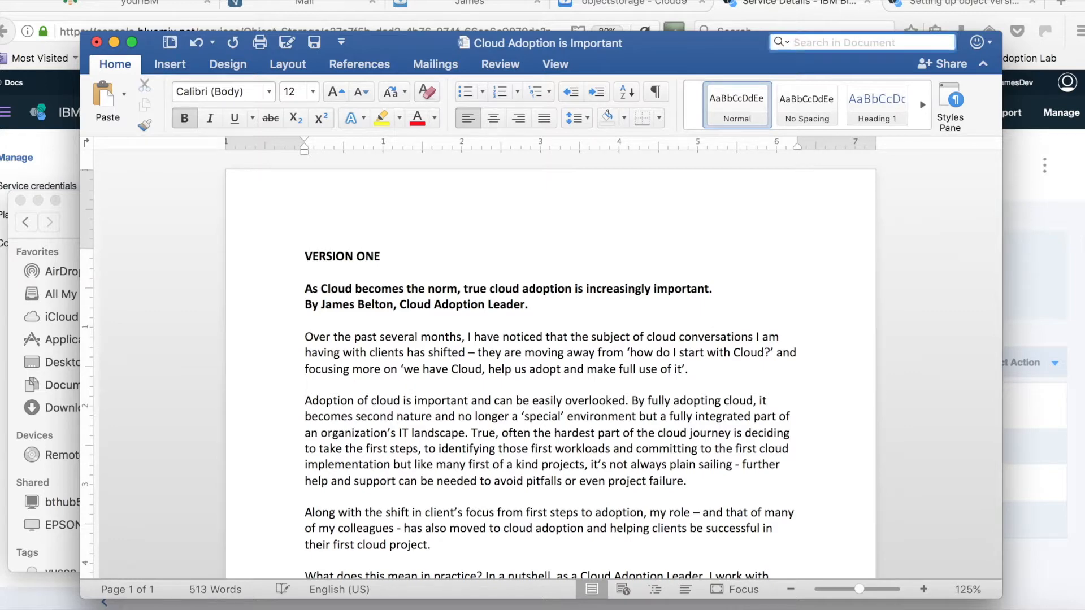
click(318, 45)
click(1058, 501)
click(1000, 368)
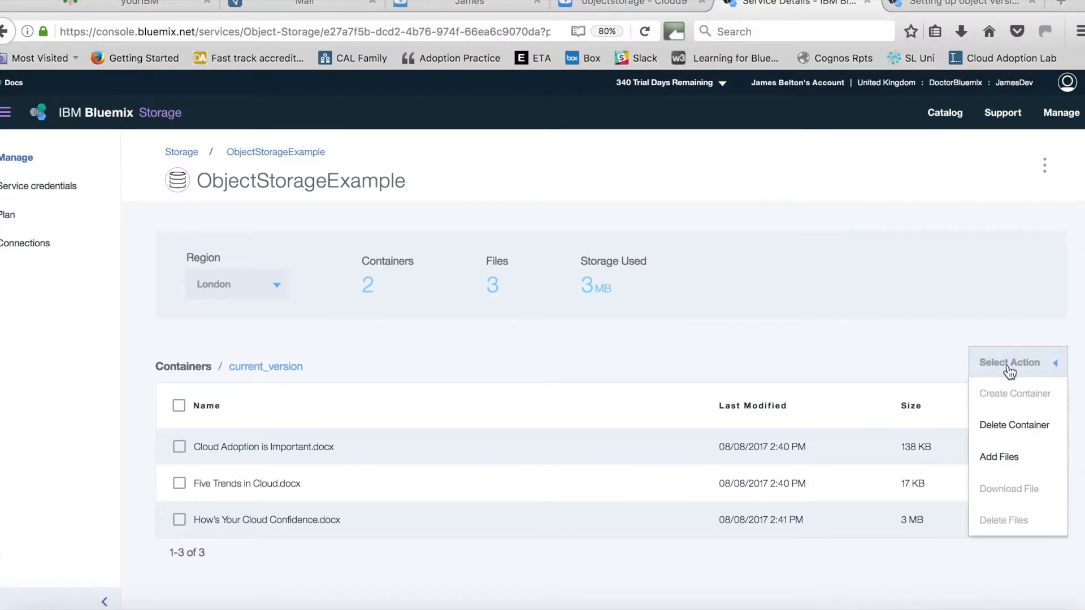
click(998, 452)
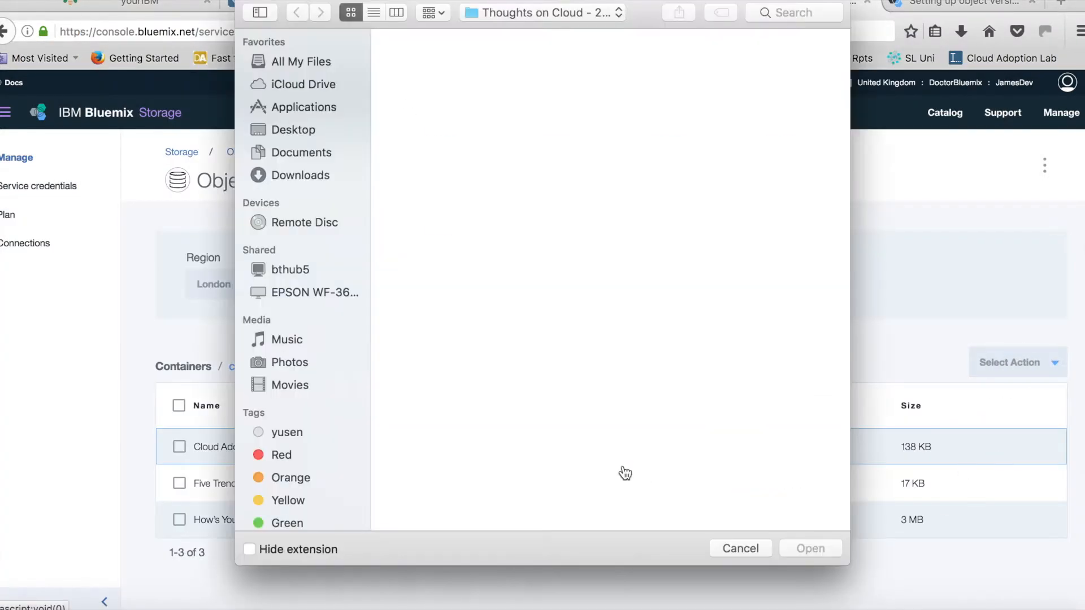
click(433, 56)
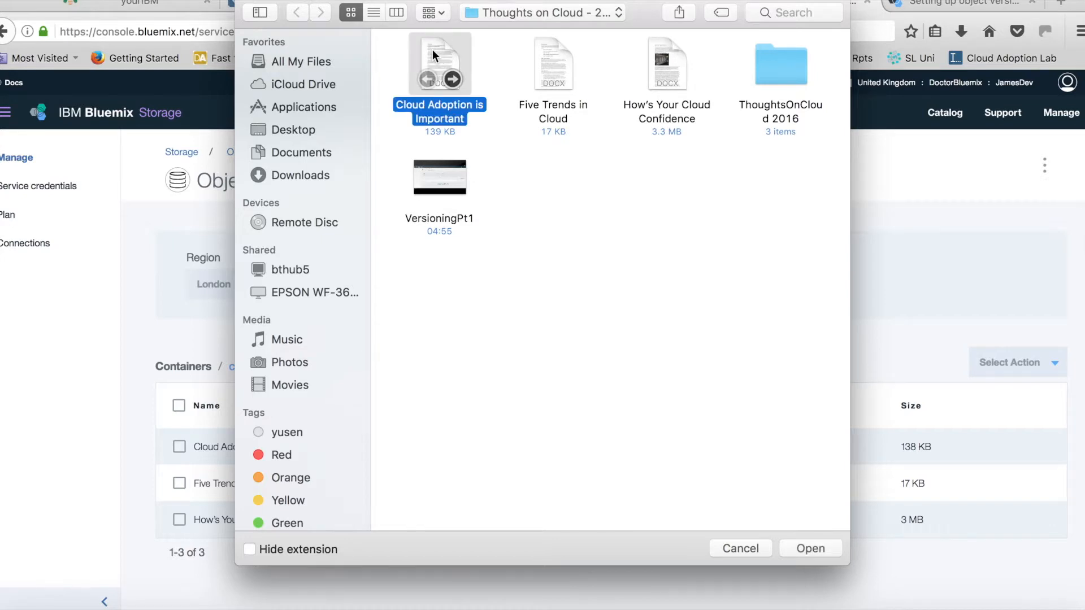
click(813, 549)
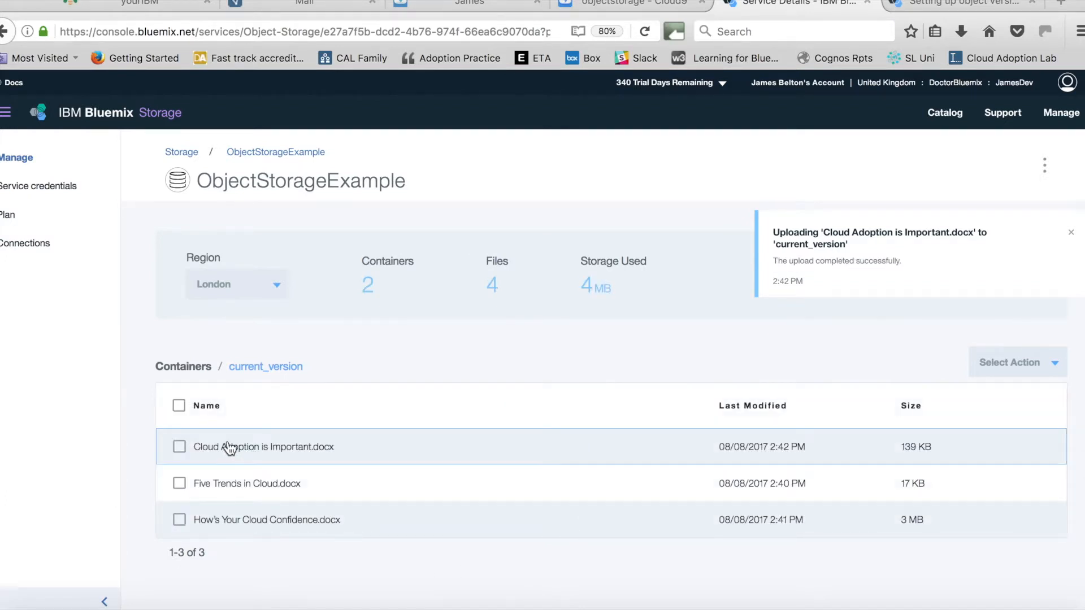
- Download Cloud Adoption is Important.docx from current_version, open it in Microsoft Word to check its version line, and close the downloaded copy
click(179, 447)
click(1038, 370)
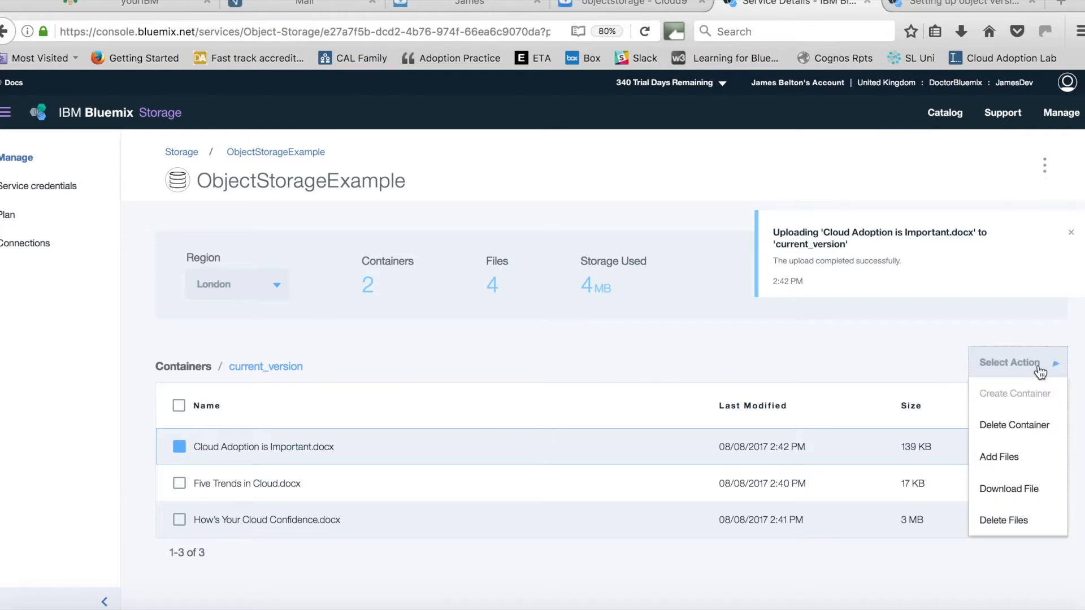
click(1009, 493)
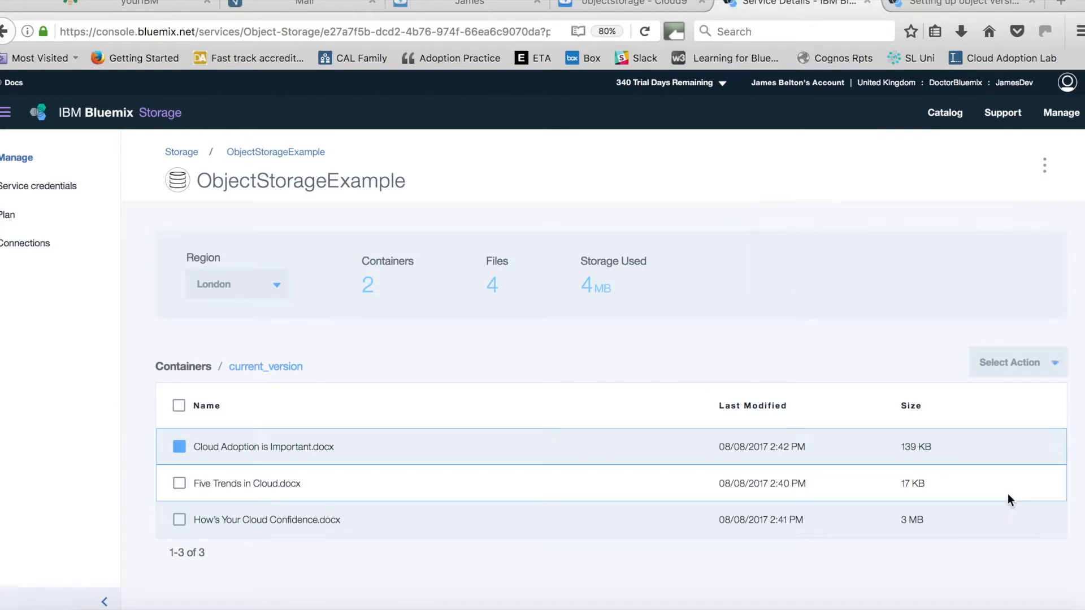
click(418, 380)
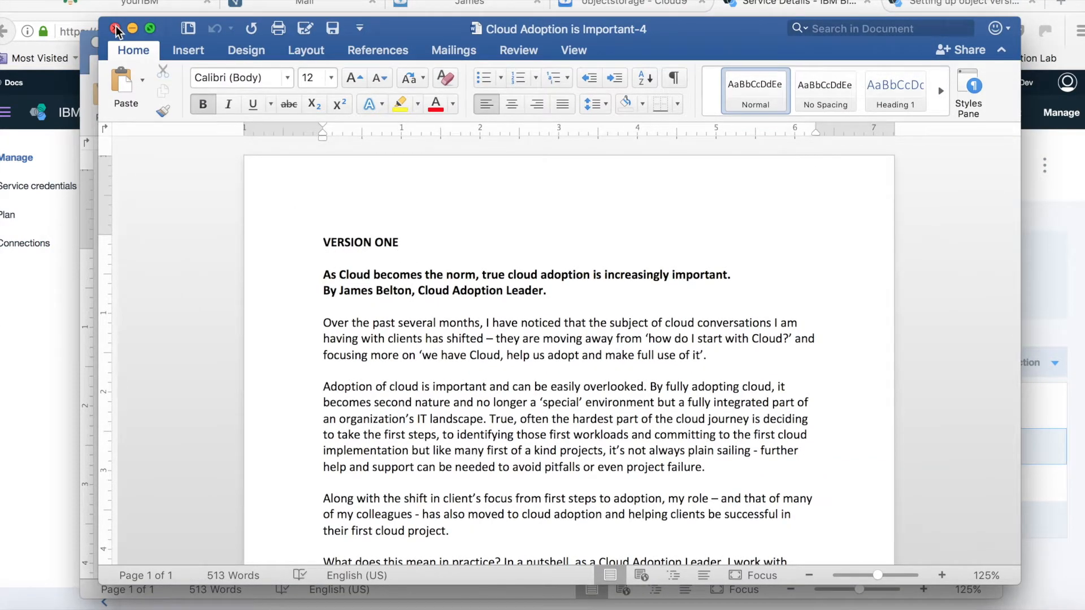
click(116, 29)
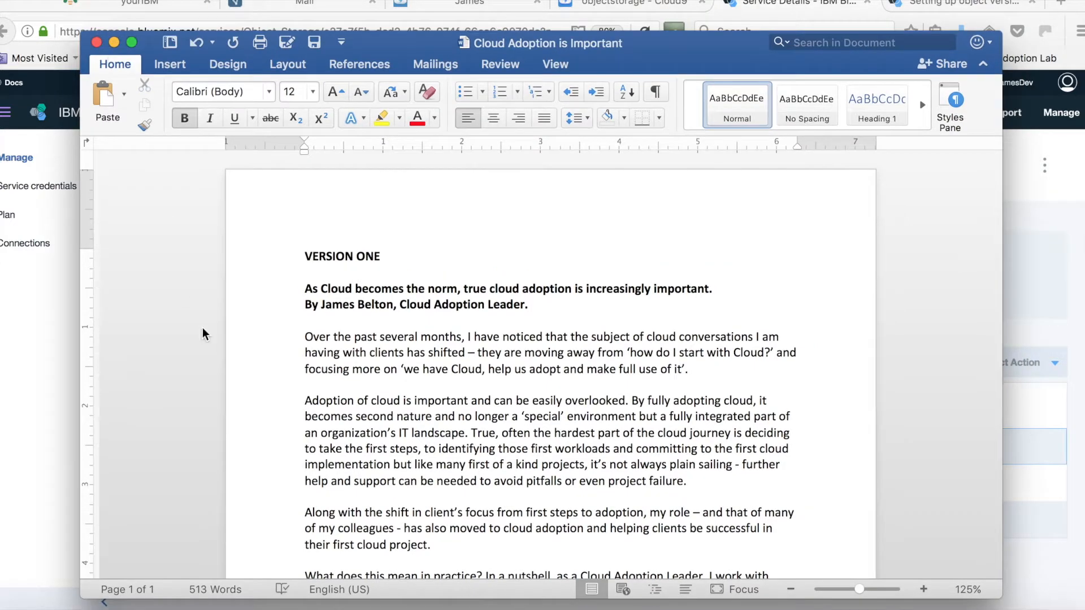
- Return to the Bluemix Storage console and examine the files in the archived_version container, returning to the container list
click(1044, 444)
click(192, 375)
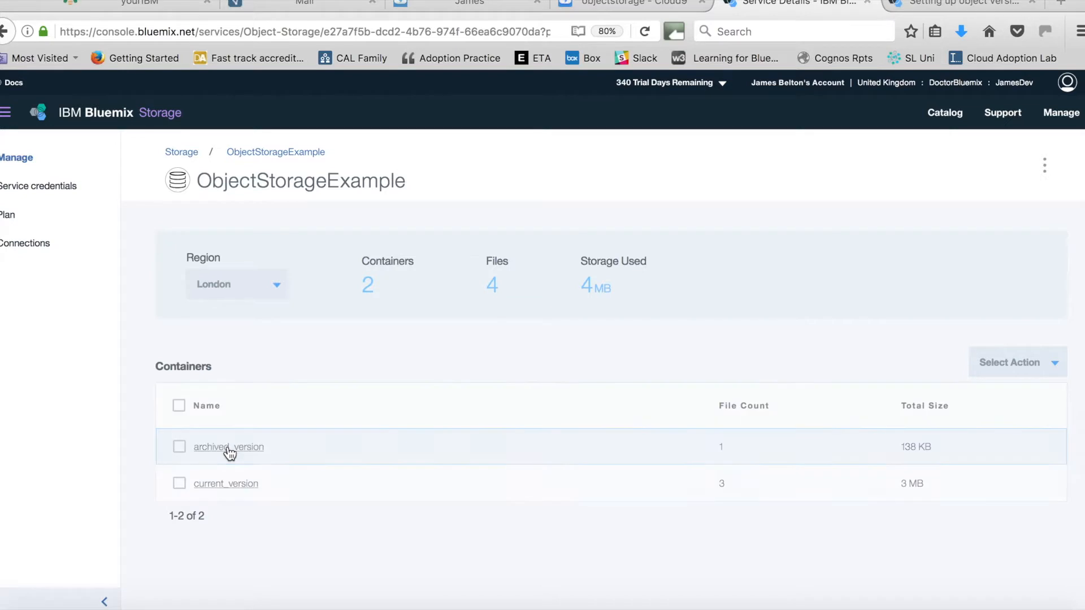
click(228, 448)
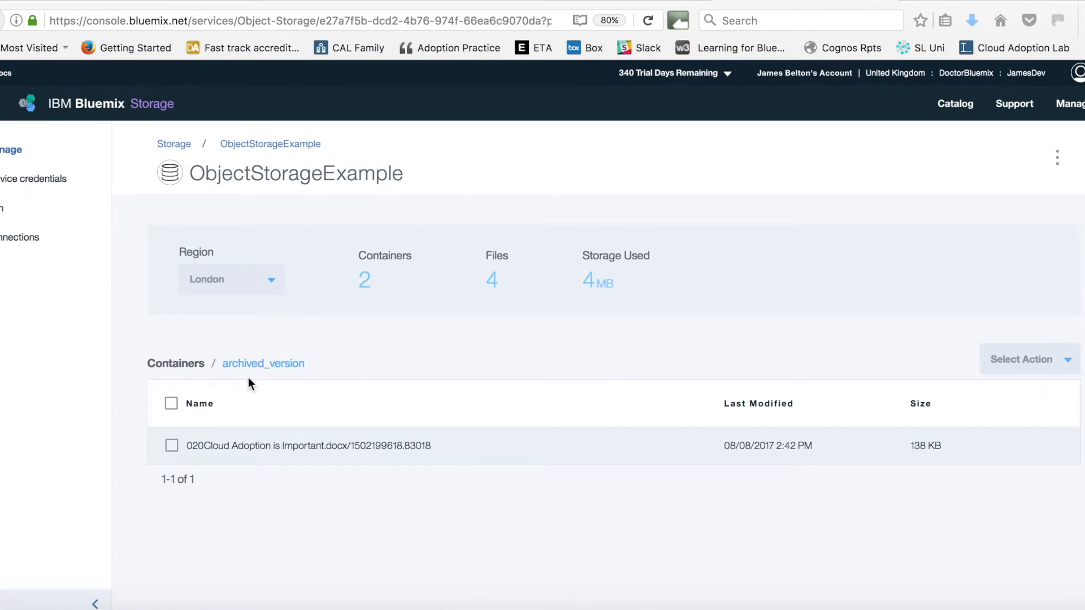
click(185, 366)
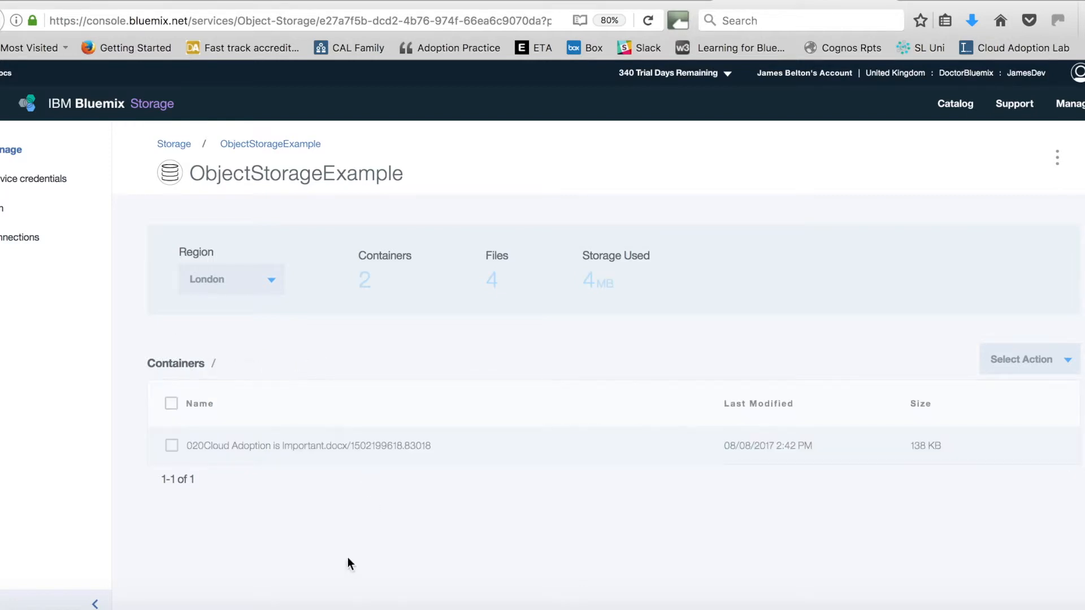
- Delete Cloud Adoption is Important.docx from the current_version container
click(226, 484)
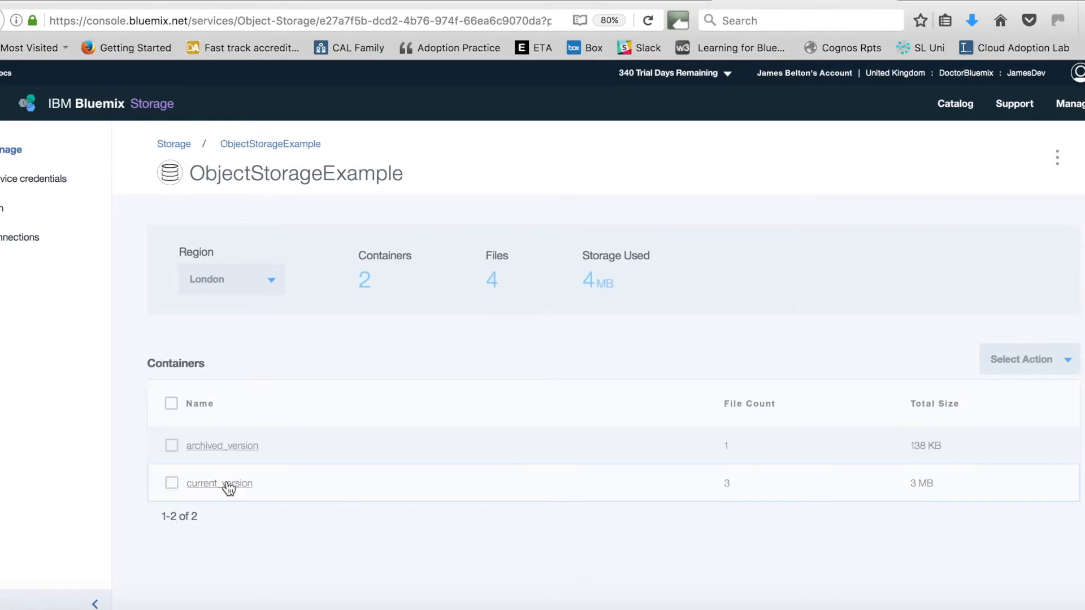
click(172, 446)
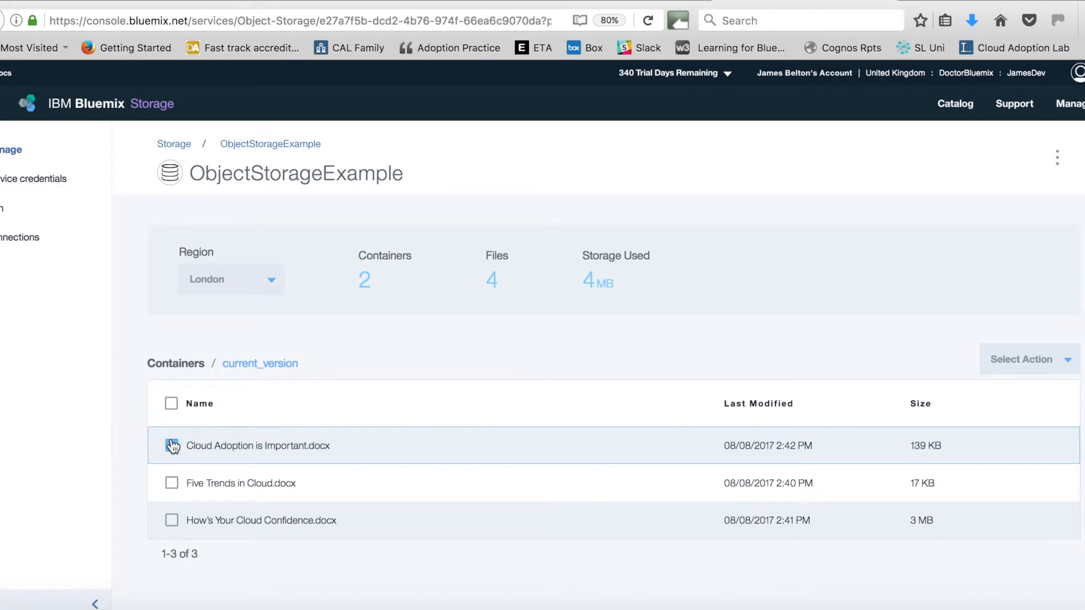
click(1041, 370)
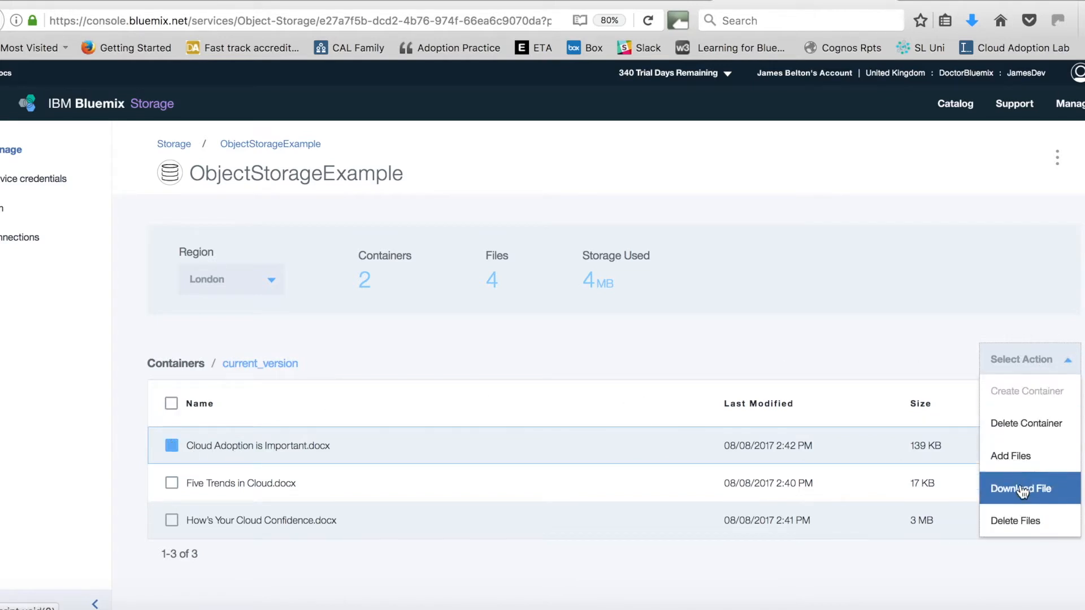
click(1018, 521)
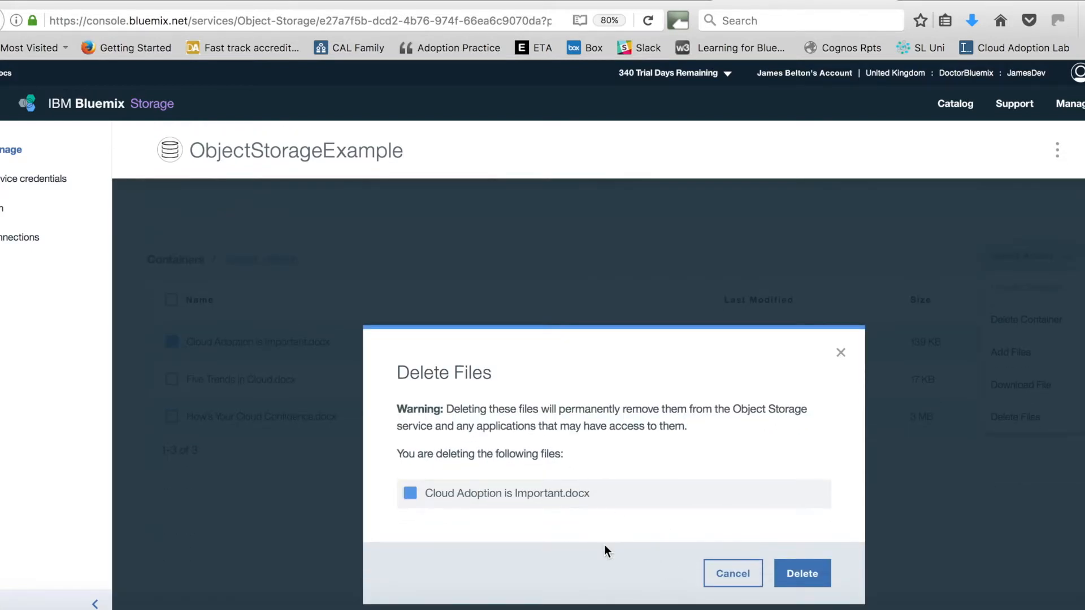
click(800, 574)
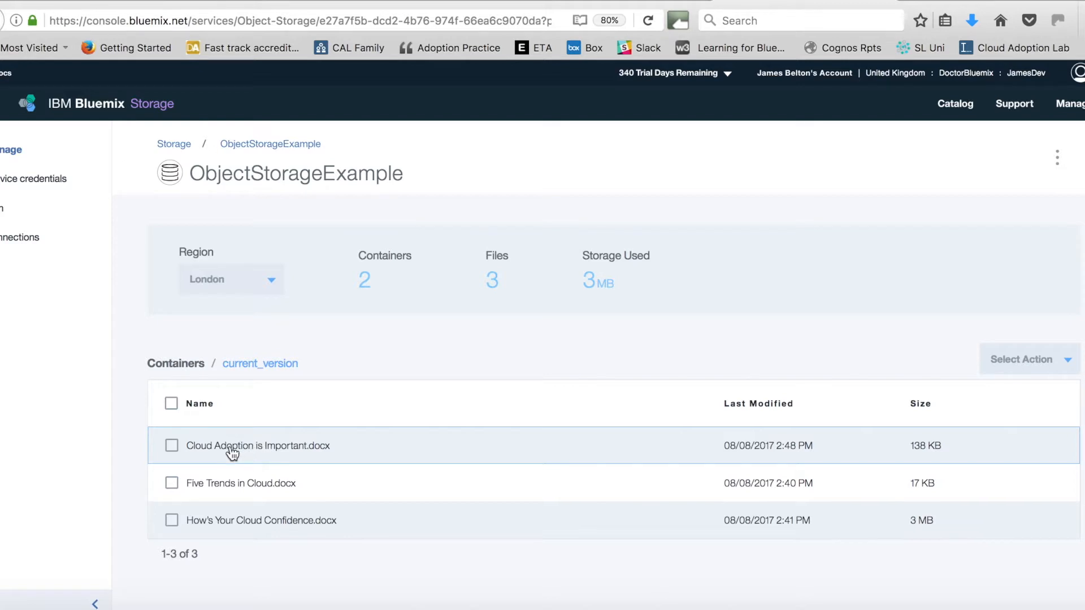
- Download Cloud Adoption is Important.docx from current_version, compare it in Microsoft Word with the local document, and close both documents
click(172, 445)
click(1069, 359)
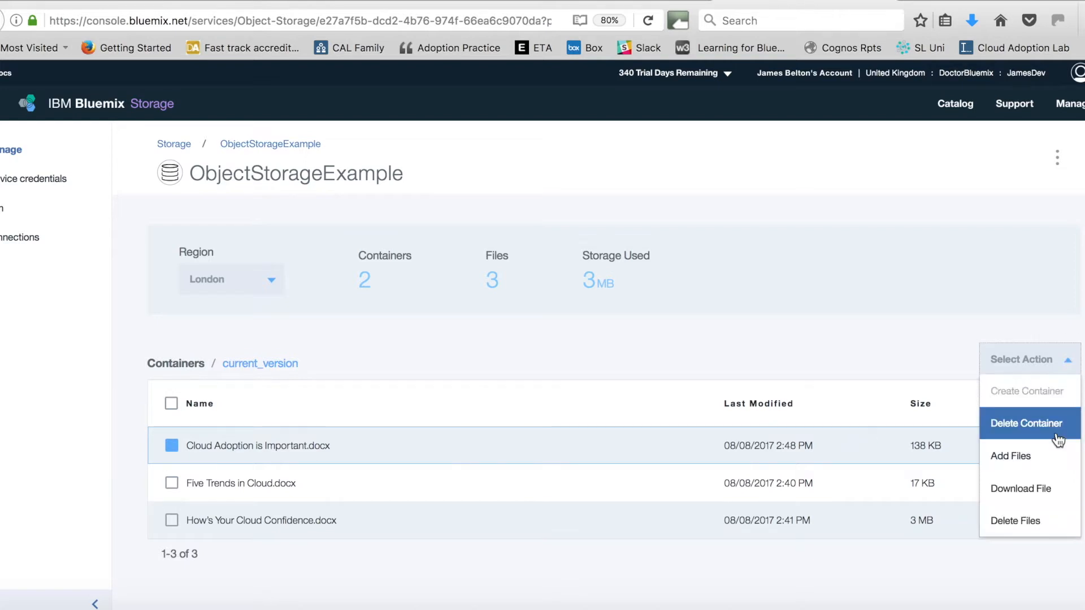
click(1037, 495)
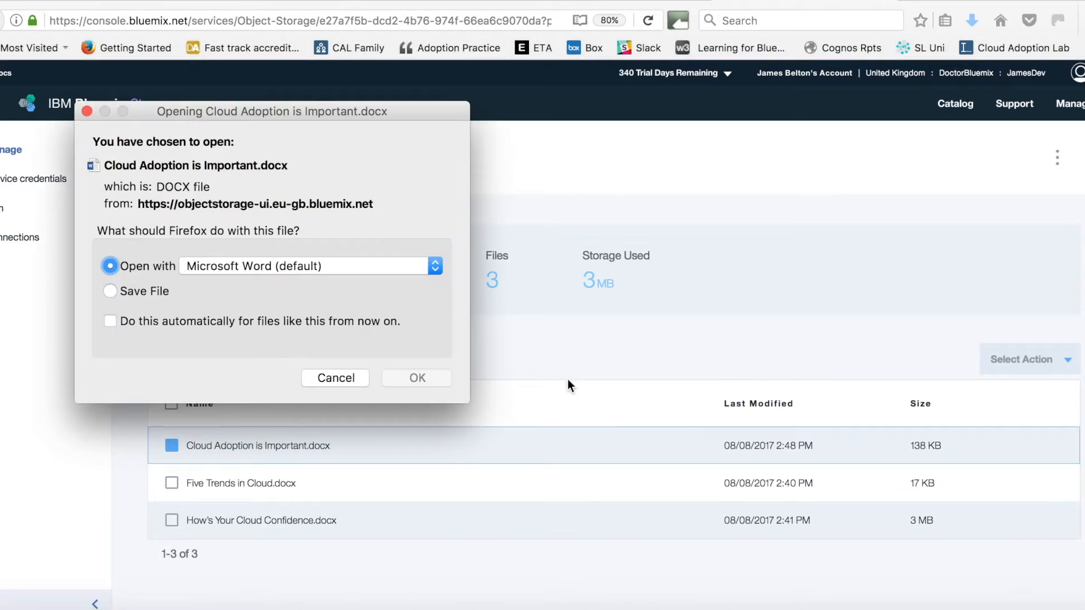
click(415, 379)
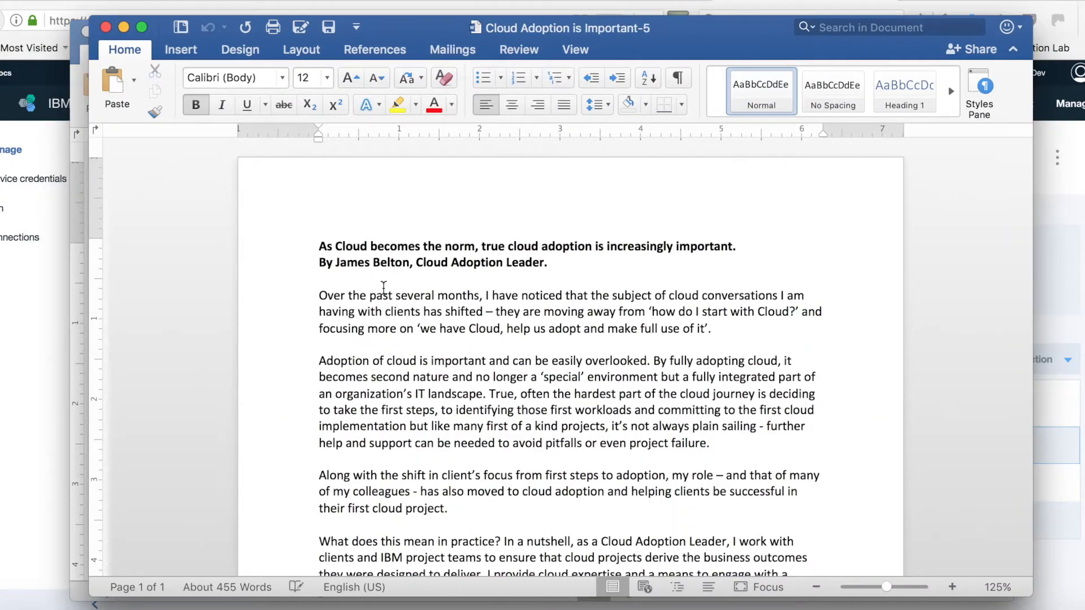
drag(414, 32, 720, 133)
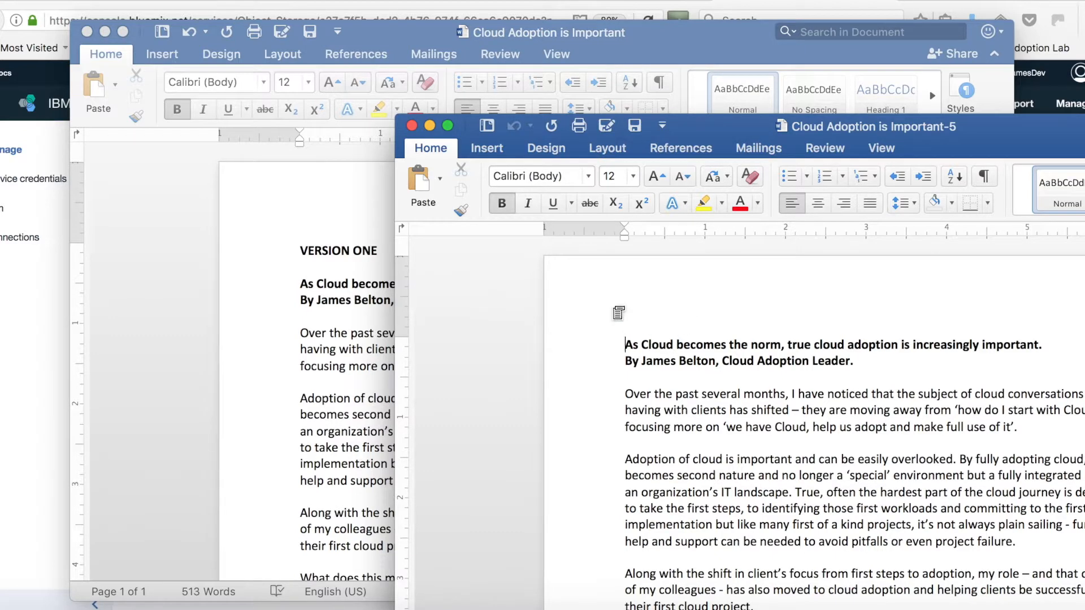
drag(716, 127, 524, 71)
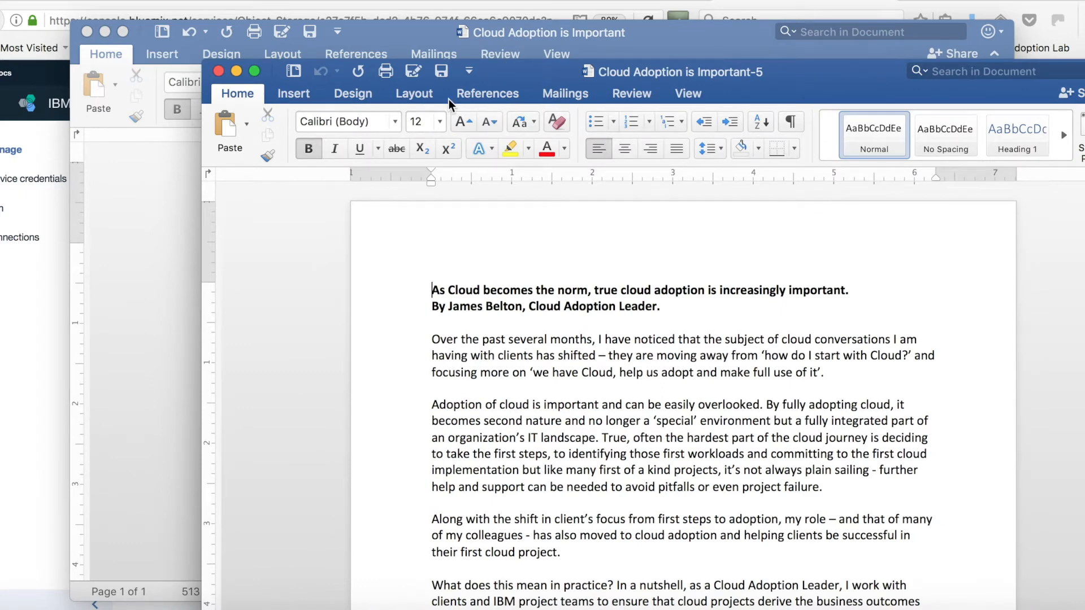
click(220, 72)
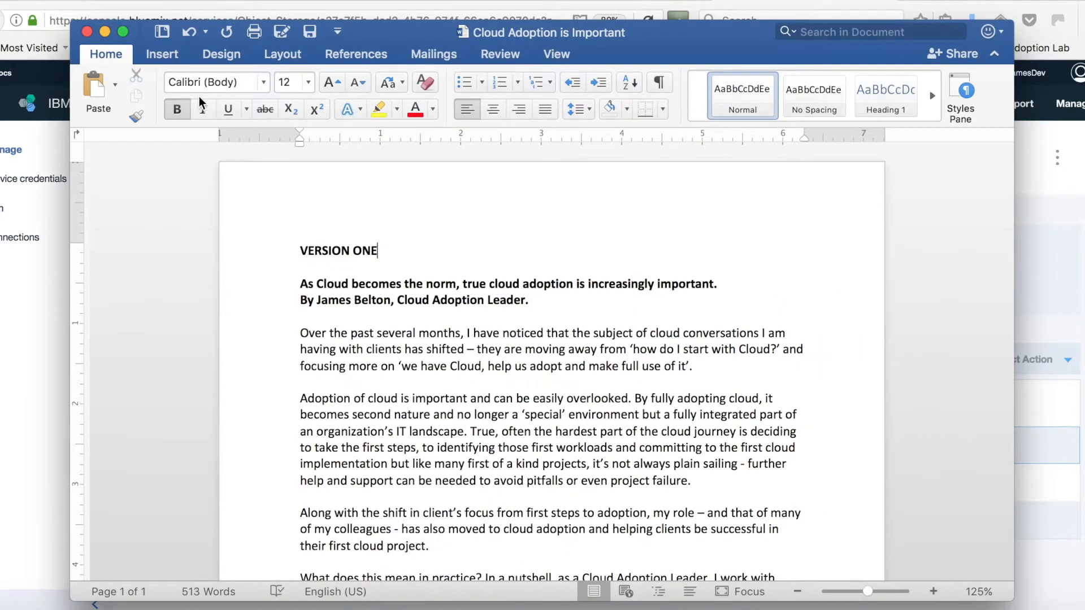
click(87, 32)
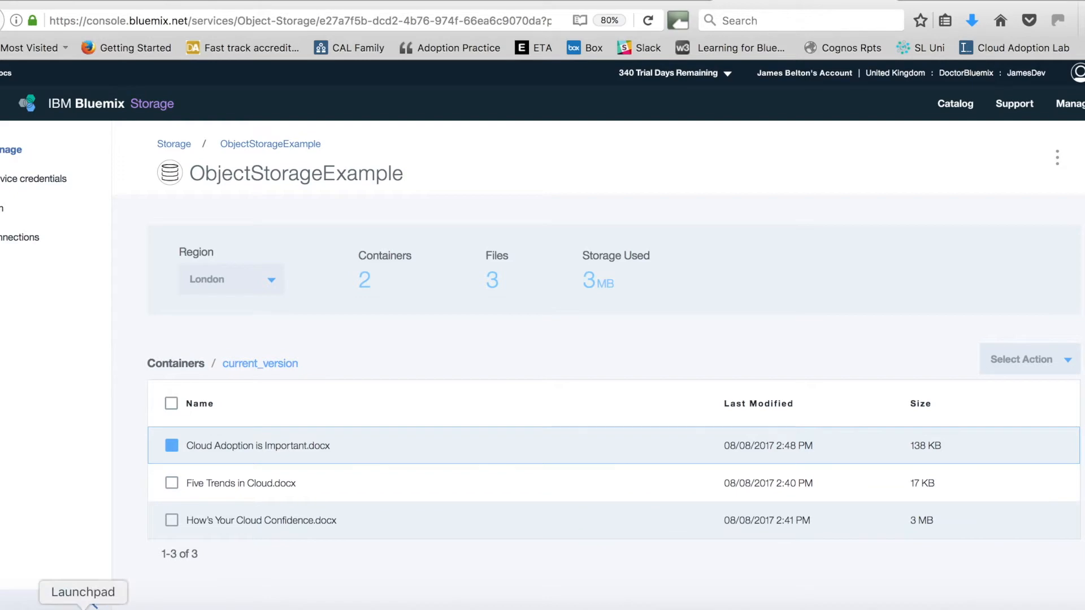
- Reopen the local Cloud Adoption is Important document from Finder, change its first line to VERSIONTwo, and save it
click(20, 608)
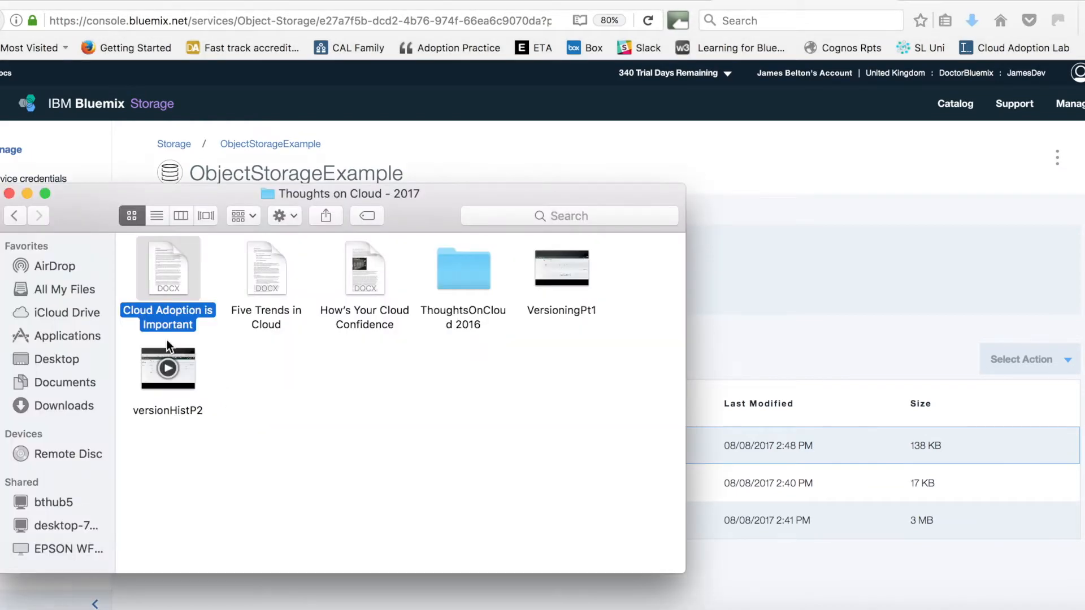
mouse_move(174, 270)
double_click(172, 255)
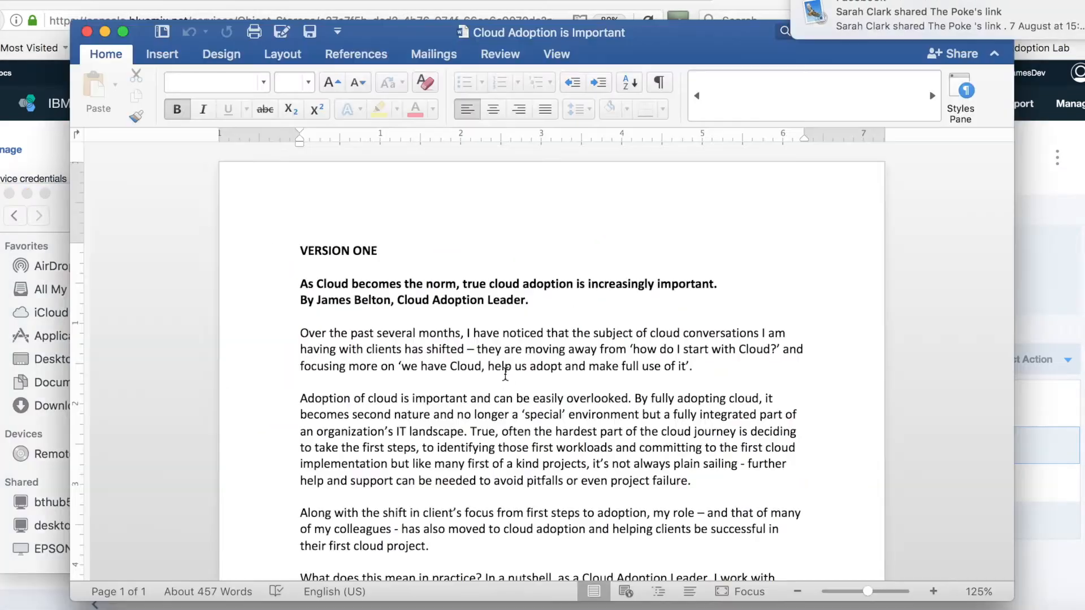
click(415, 250)
key(BackSpace)
key(BackSpace)
key(BackSpace)
key(BackSpace)
text(Two)
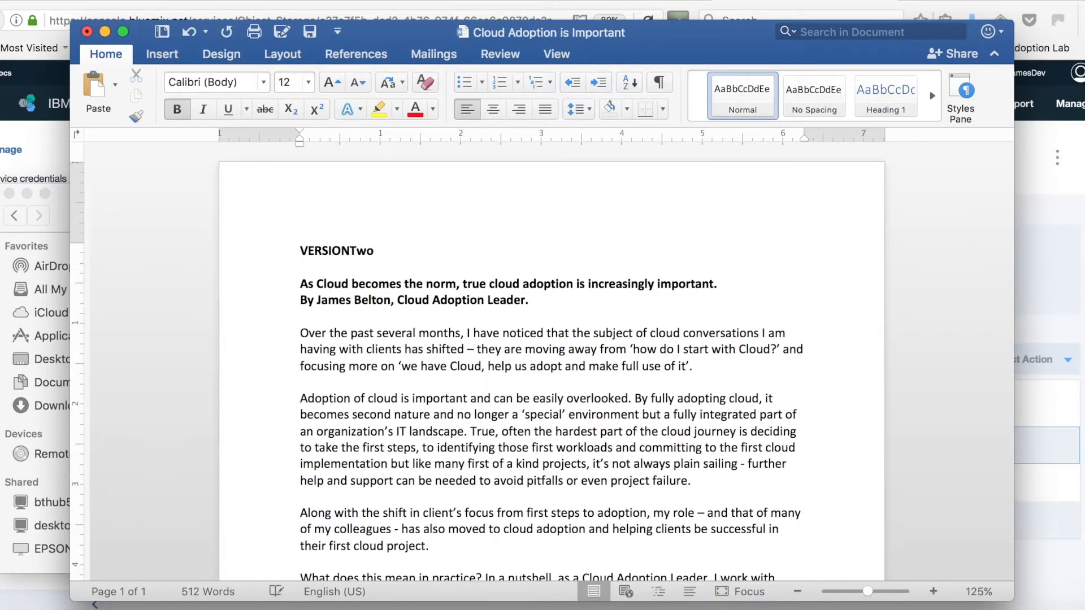
click(311, 32)
- Switch to the Bluemix Storage console and upload the revised Cloud Adoption is Important document to the current_version container
click(1073, 469)
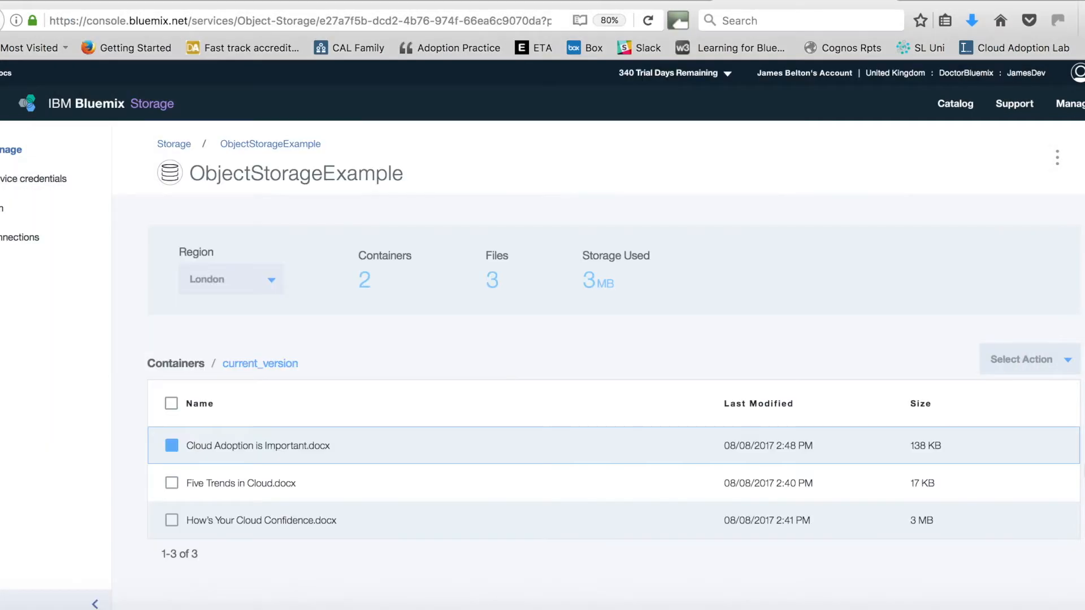
click(1037, 364)
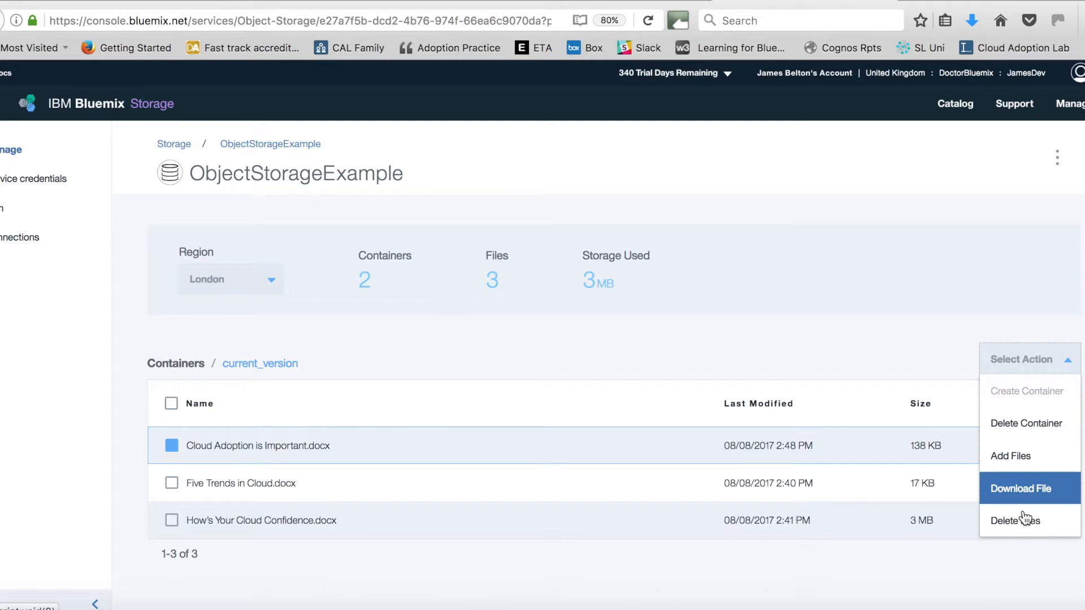
click(1019, 462)
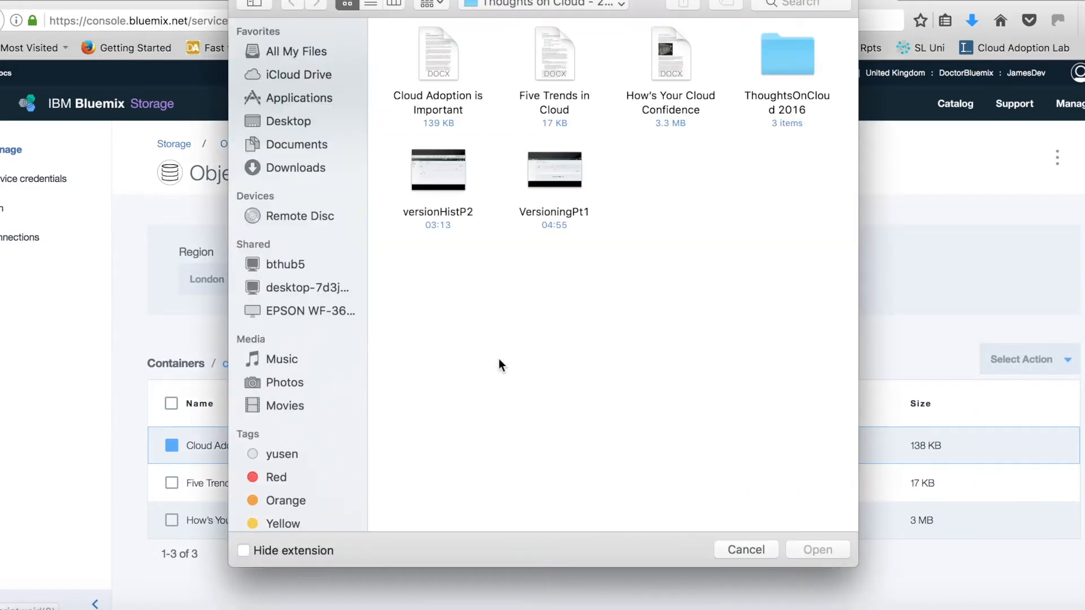
click(446, 41)
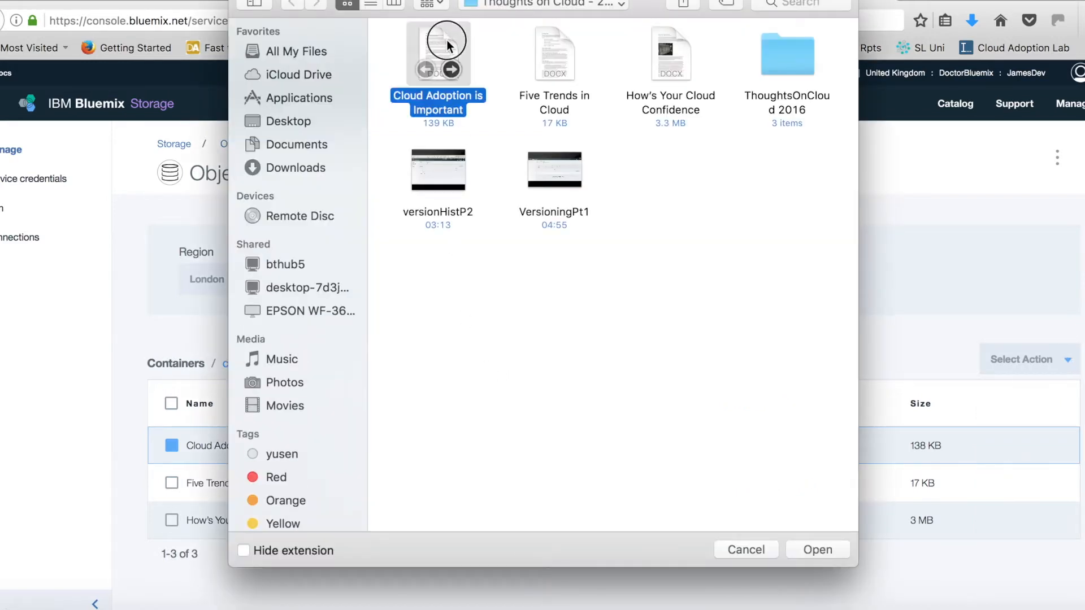
click(806, 549)
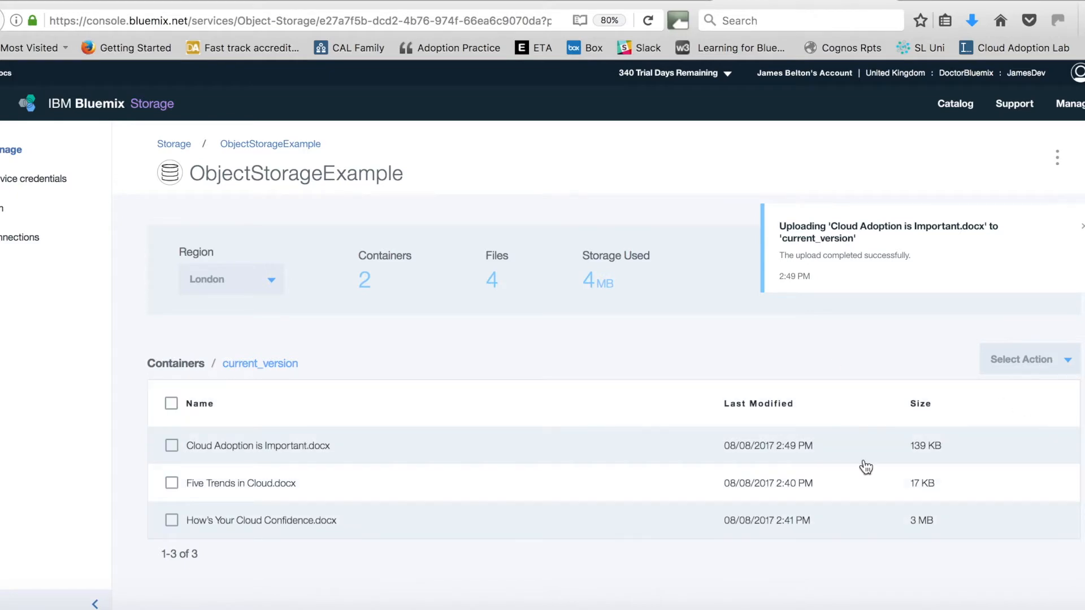
- Switch back to Microsoft Word and change the document's first line to VERSION Three
key(super+Tab)
key(super+Tab)
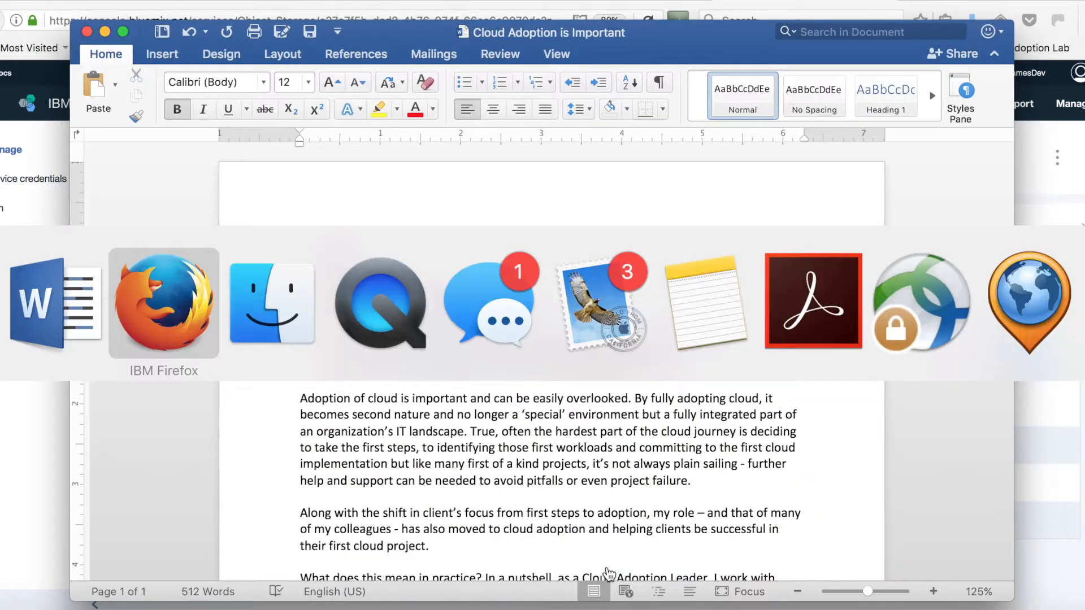
key(super+Tab)
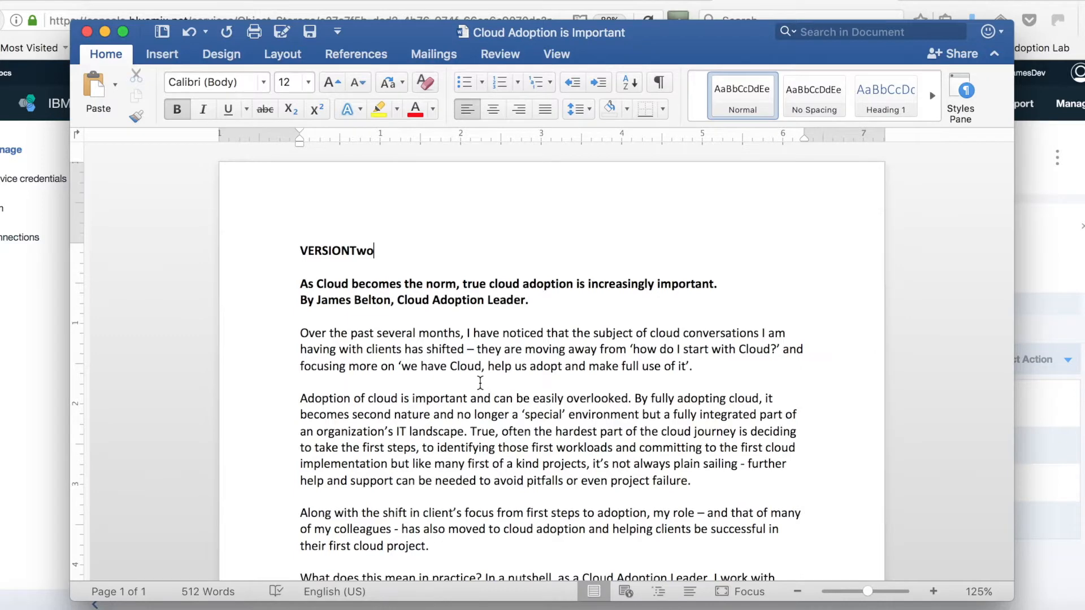
key(BackSpace)
key(BackSpace)
key(BackSpace)
text(Three)
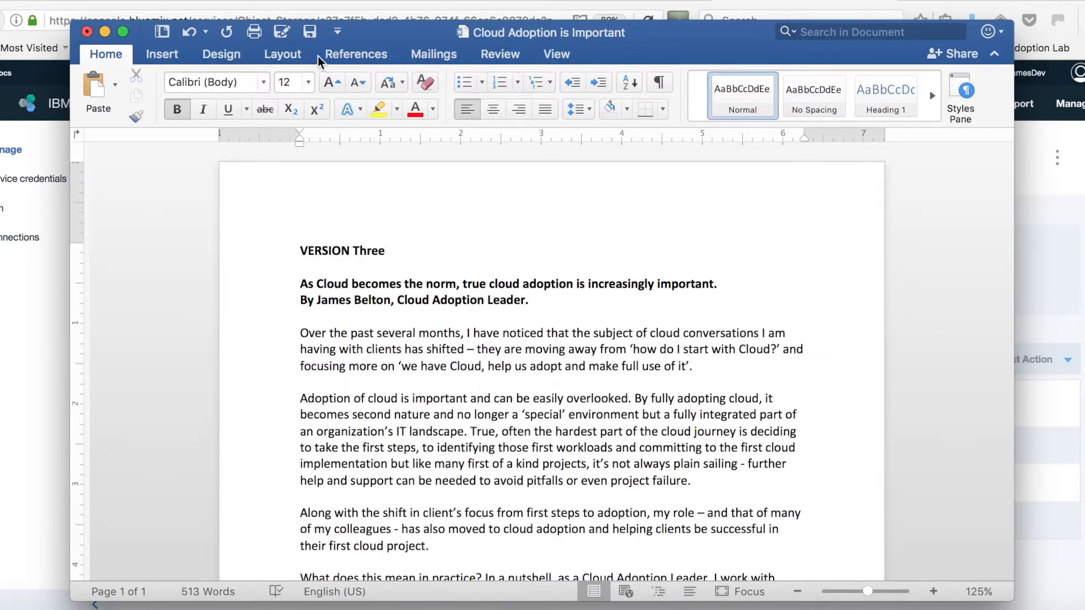
- Save the VERSION Three document, switch to the Bluemix Storage console, and upload Cloud Adoption is Important to the current_version container
click(310, 32)
click(1057, 452)
click(1067, 359)
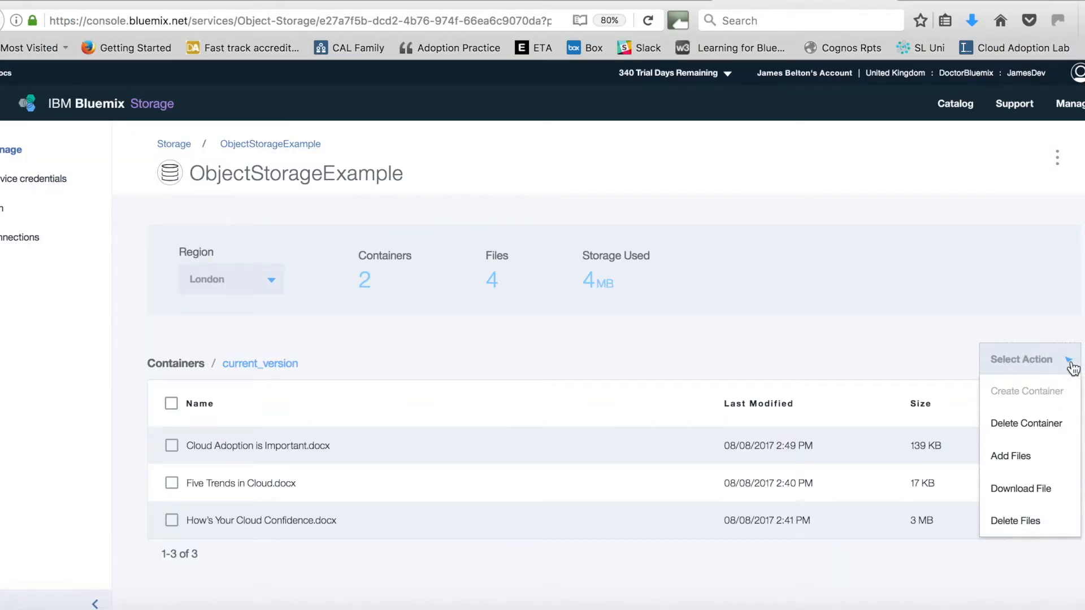
click(1018, 452)
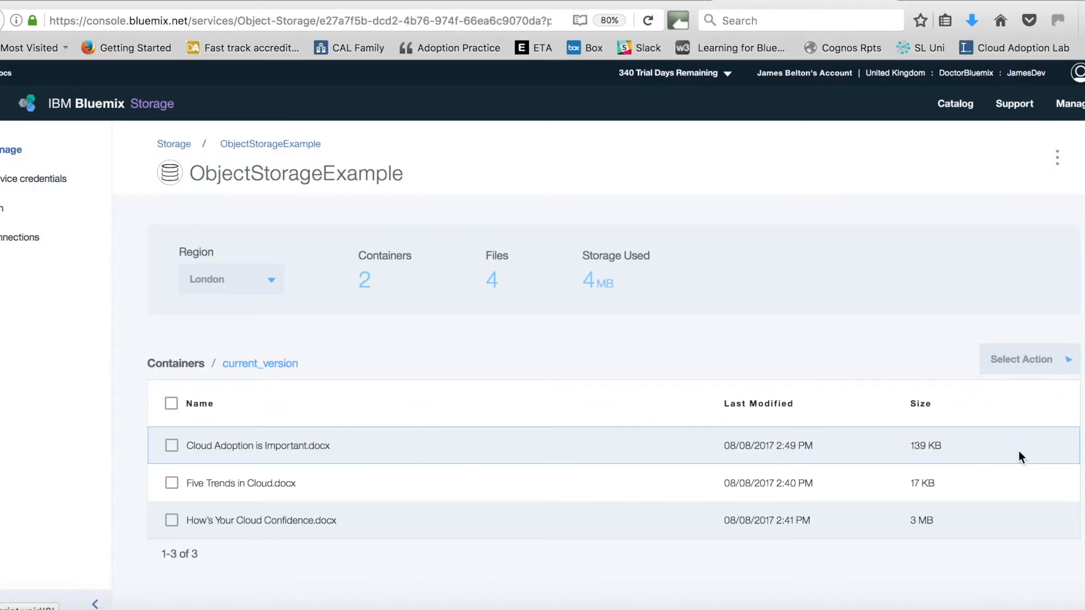
click(434, 40)
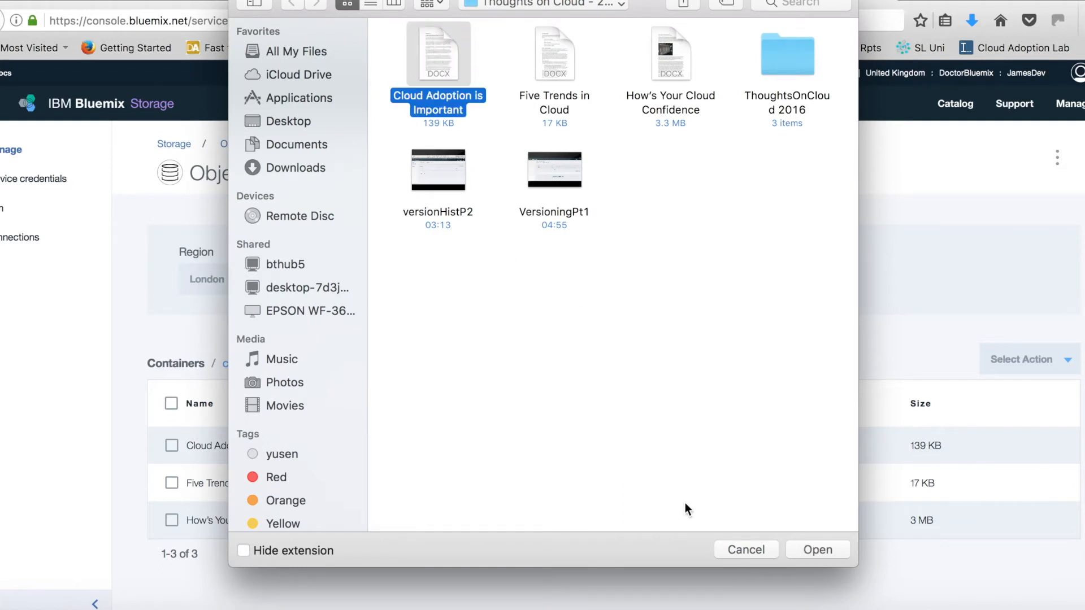
click(818, 549)
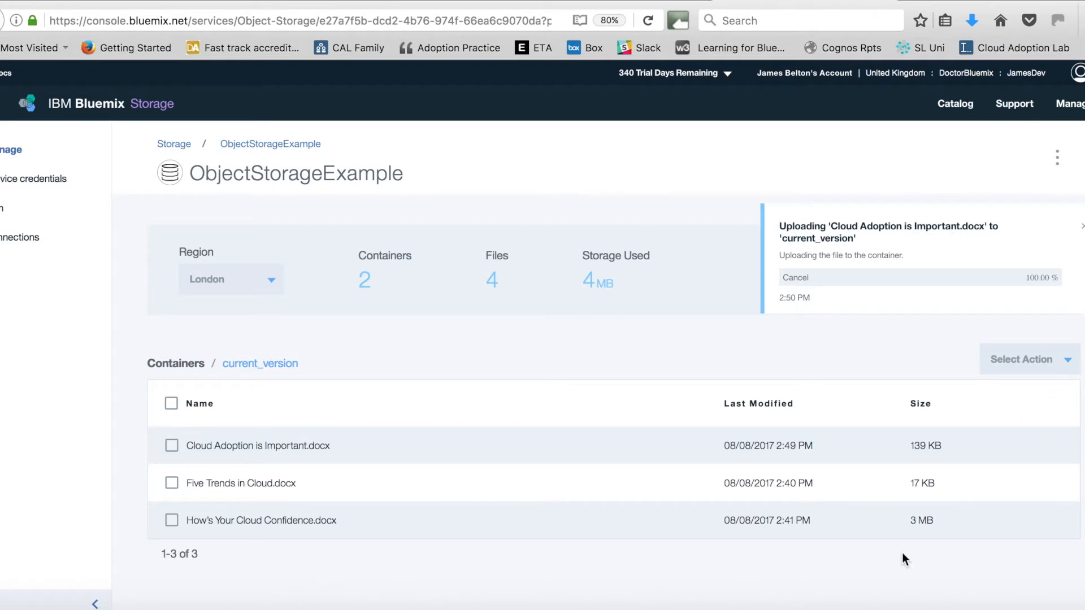
- Switch back to Microsoft Word and change the document's first line to VERSION Four
key(super+Tab)
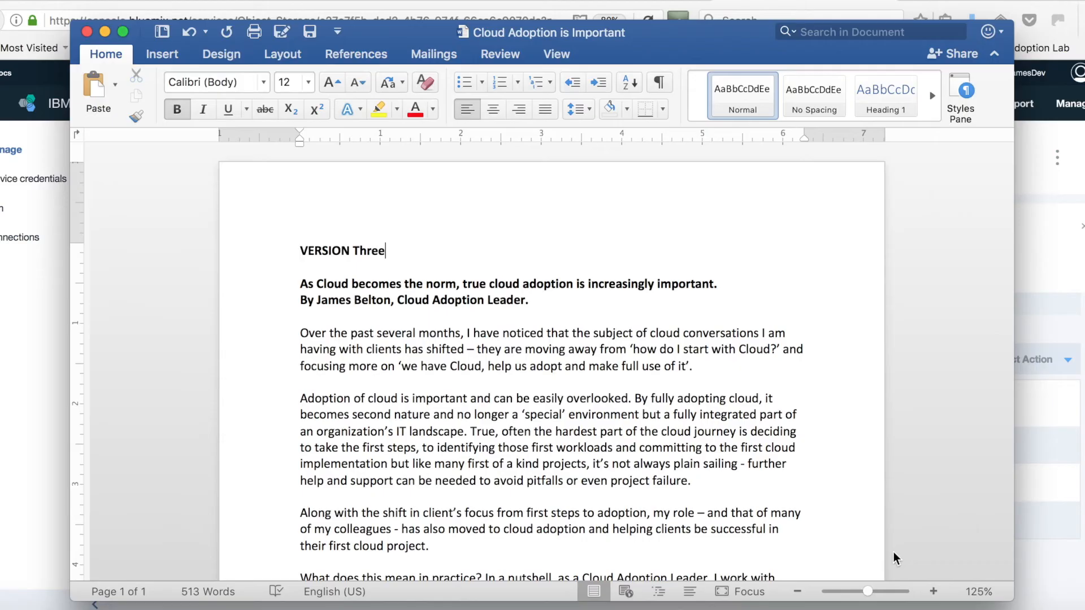
key(BackSpace)
key(BackSpace)
key(BackSpace)
key(BackSpace)
text(Fou)
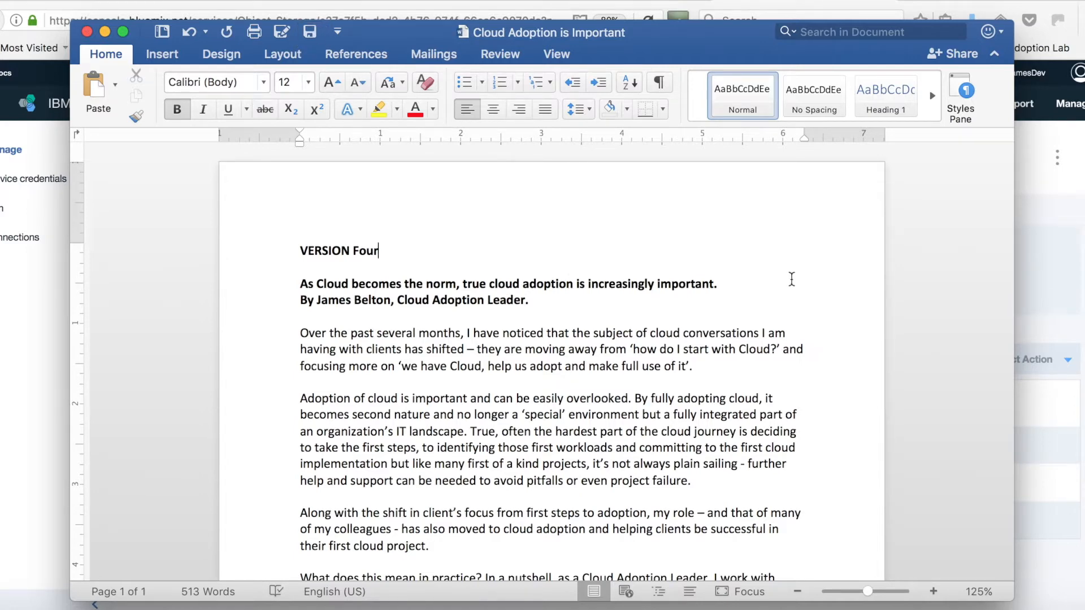
- Switch to the Bluemix Storage console and upload the VERSION Four copy of Cloud Adoption is Important to current_version
click(1053, 446)
click(1064, 360)
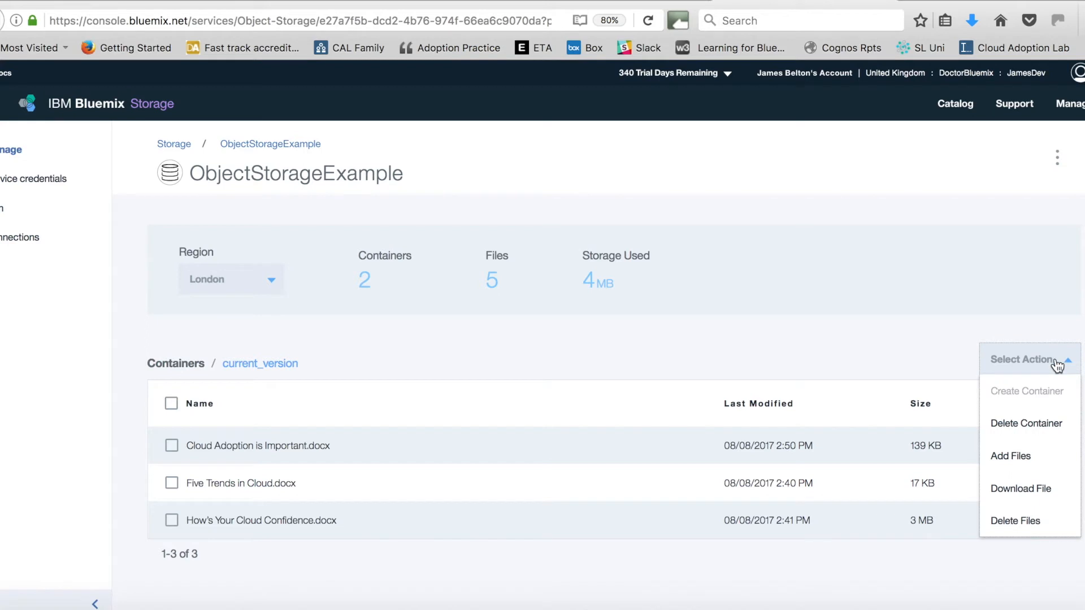
click(1017, 456)
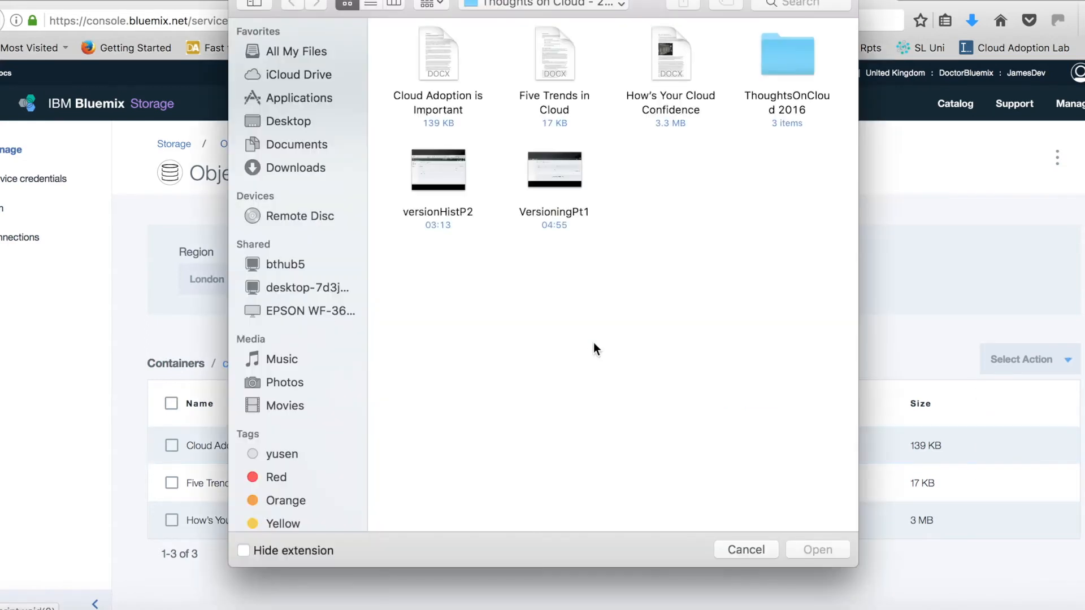
click(439, 45)
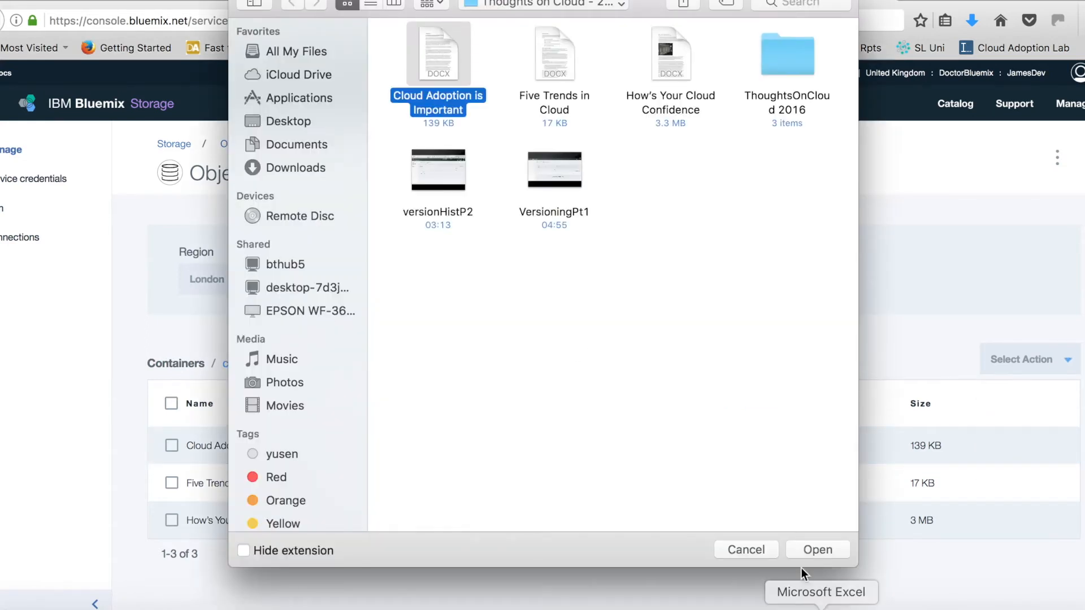
click(806, 549)
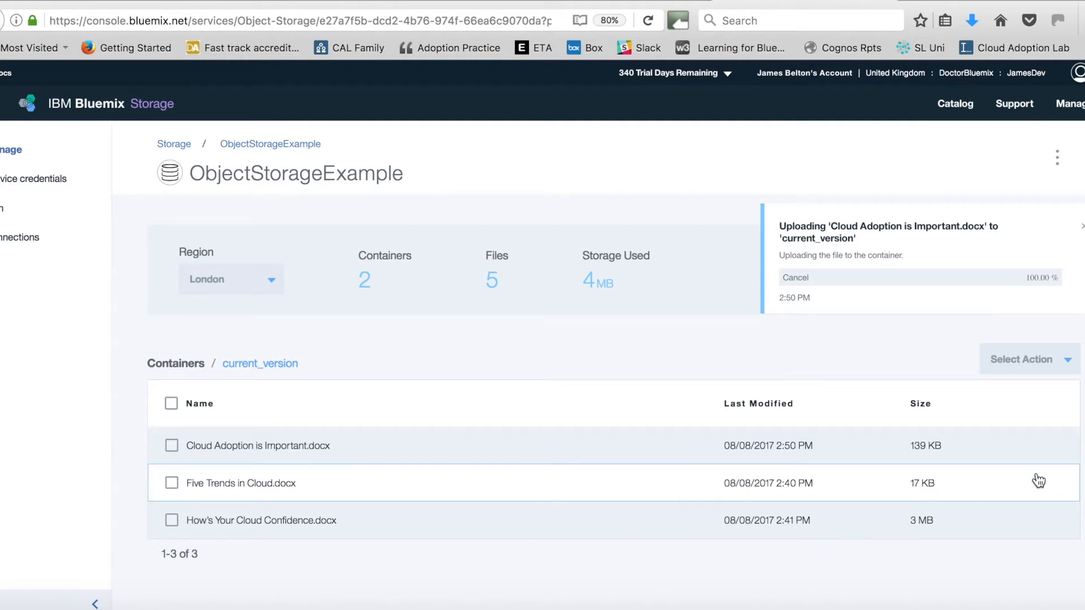
click(1066, 359)
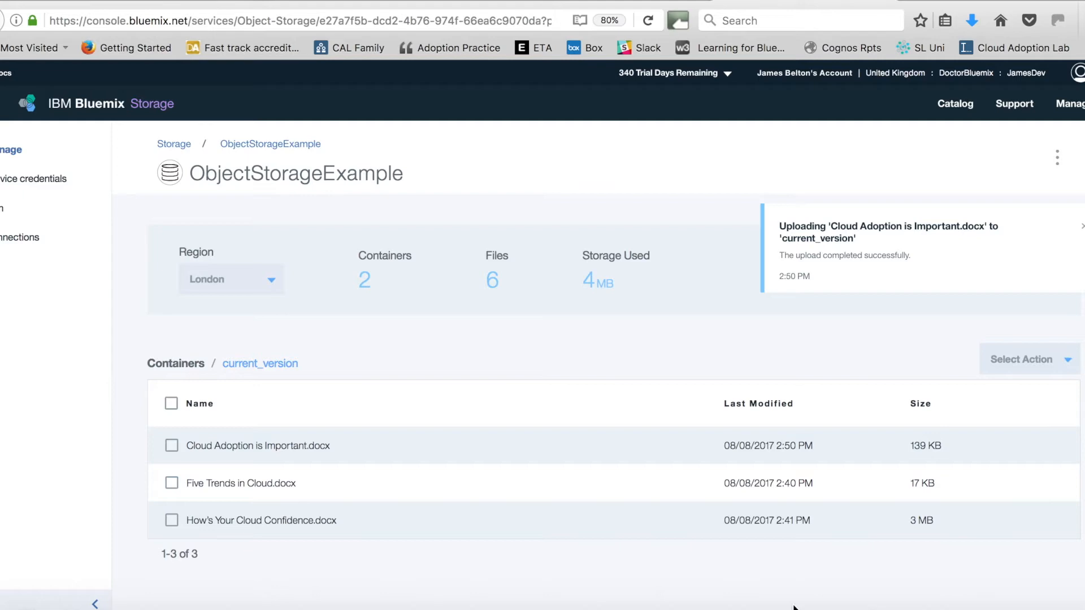
- In Microsoft Word, change the first line to VERSION THIS IS THE FINAL VERSION, then save and close the document
key(BackSpace)
key(BackSpace)
key(BackSpace)
text(THIS IS THE FINAL )
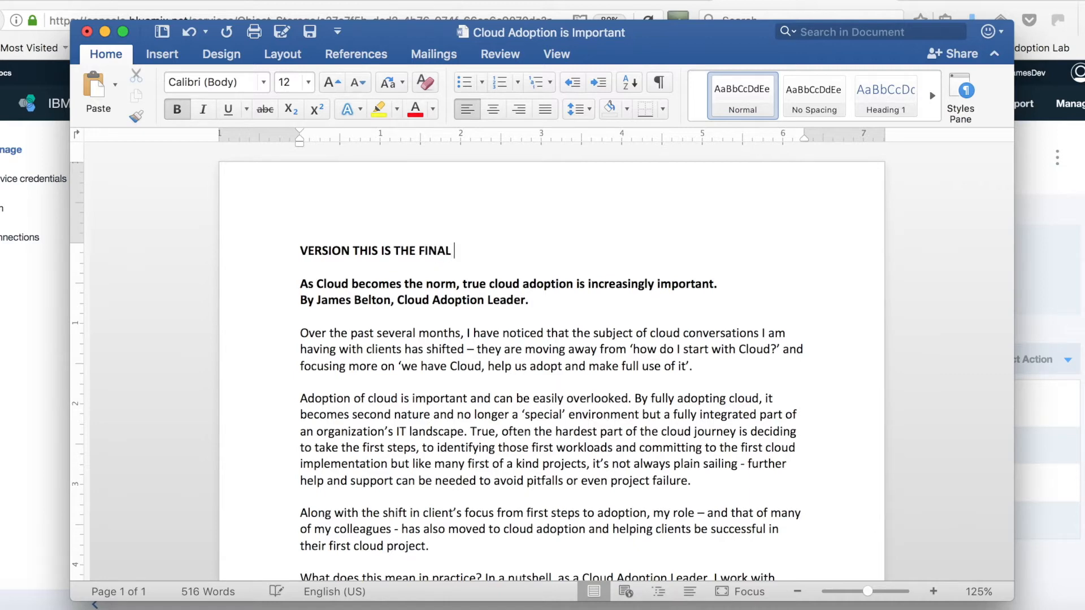
text(VERSION)
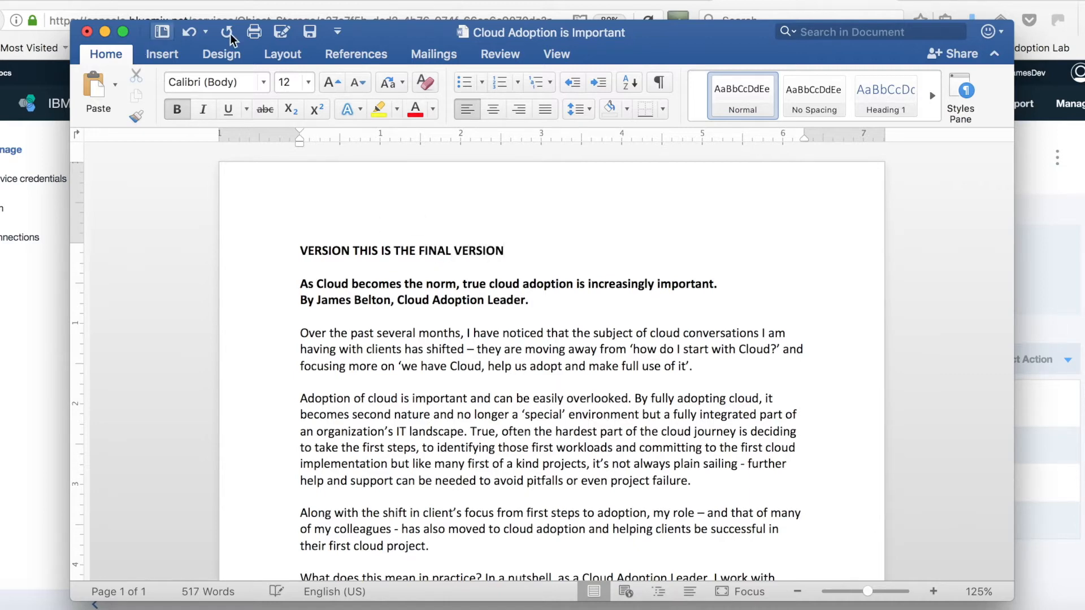
click(309, 32)
click(87, 32)
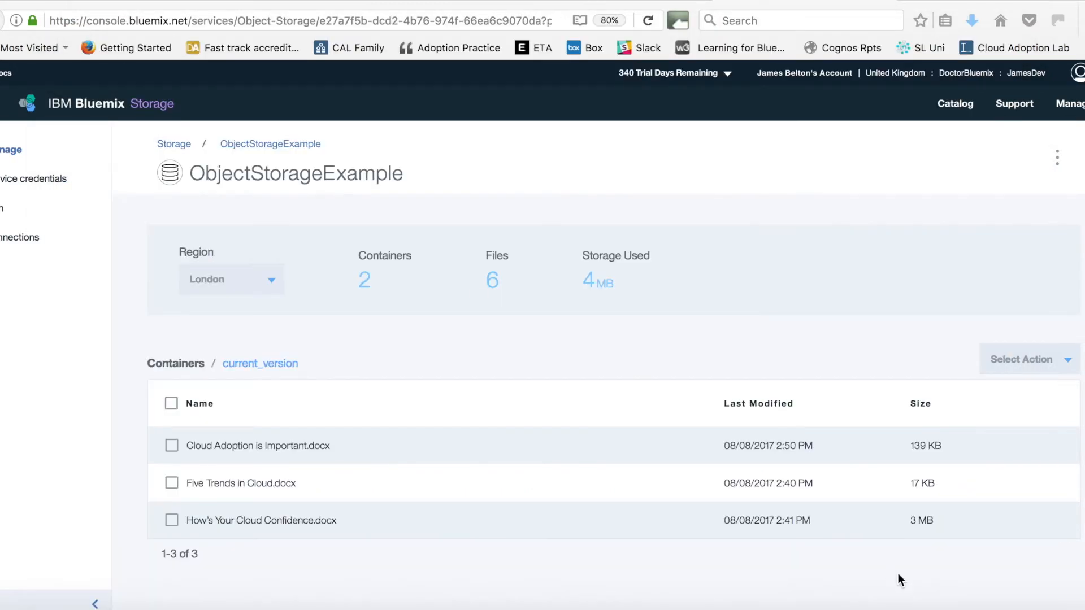
- Upload the final version of Cloud Adoption is Important to the current_version container in Bluemix Storage
click(1065, 361)
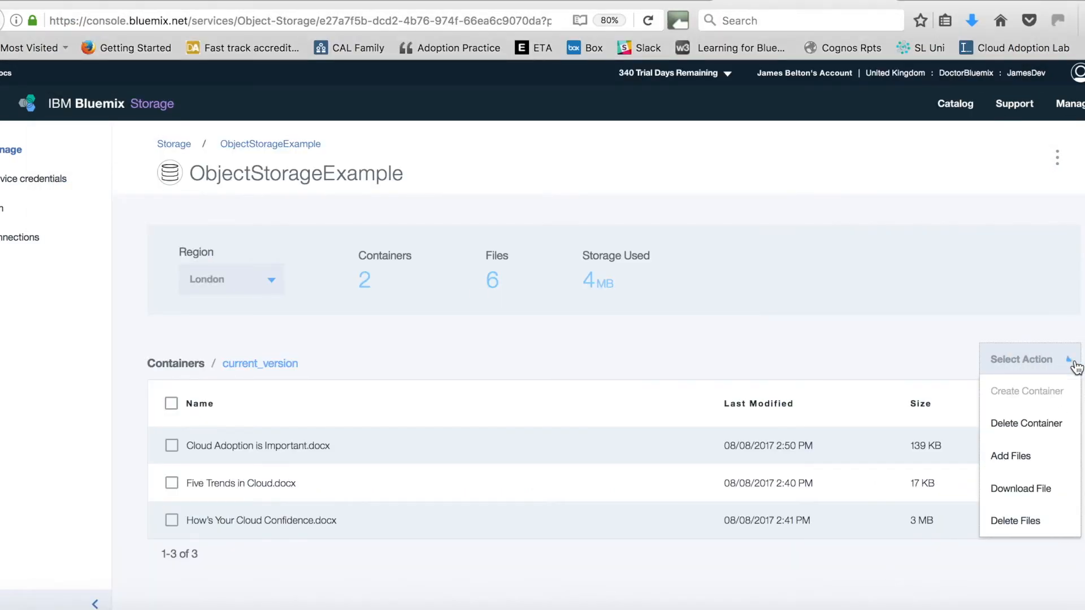
click(1022, 453)
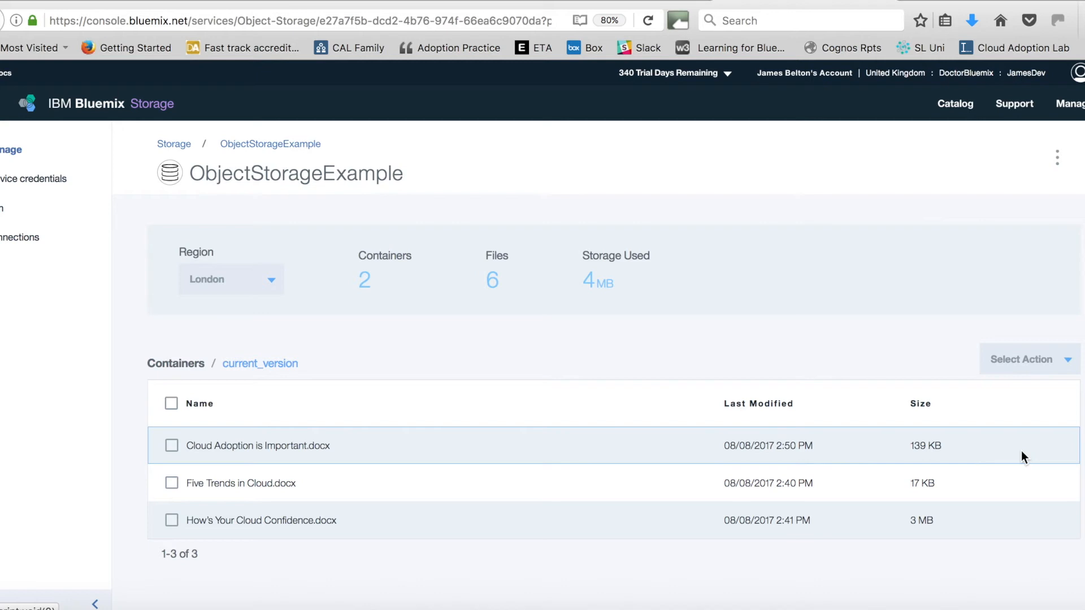
click(435, 45)
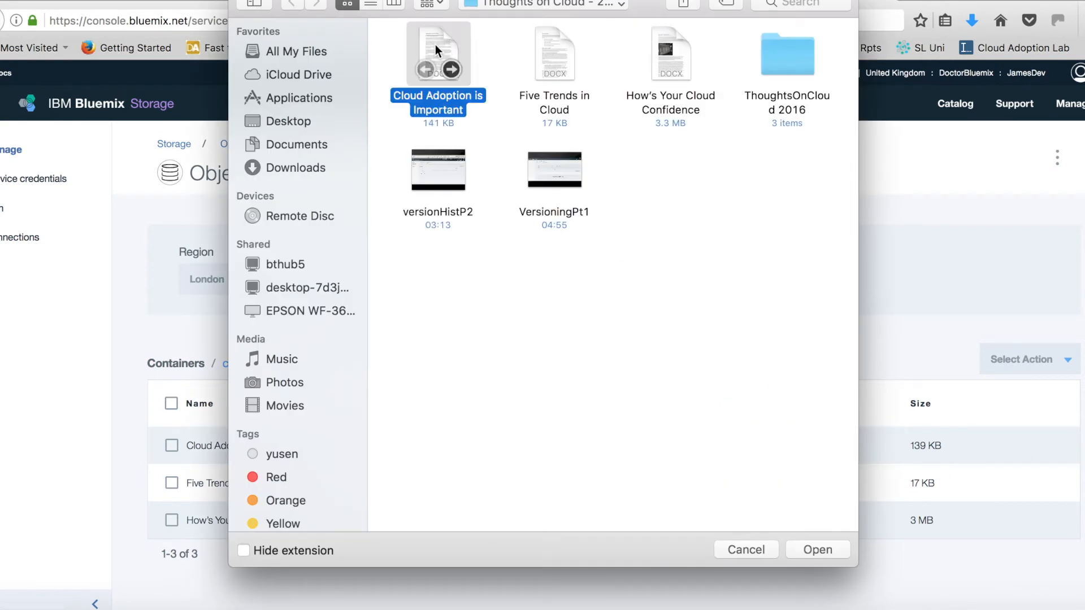
click(818, 550)
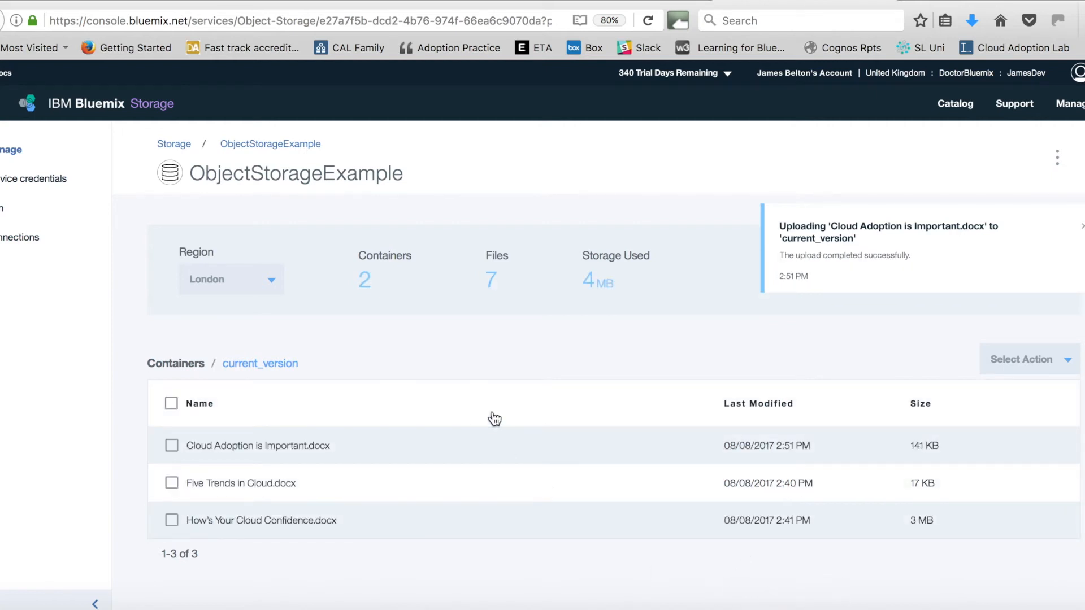
- Review the archived copies in the archived_version container and return to the container list
click(185, 364)
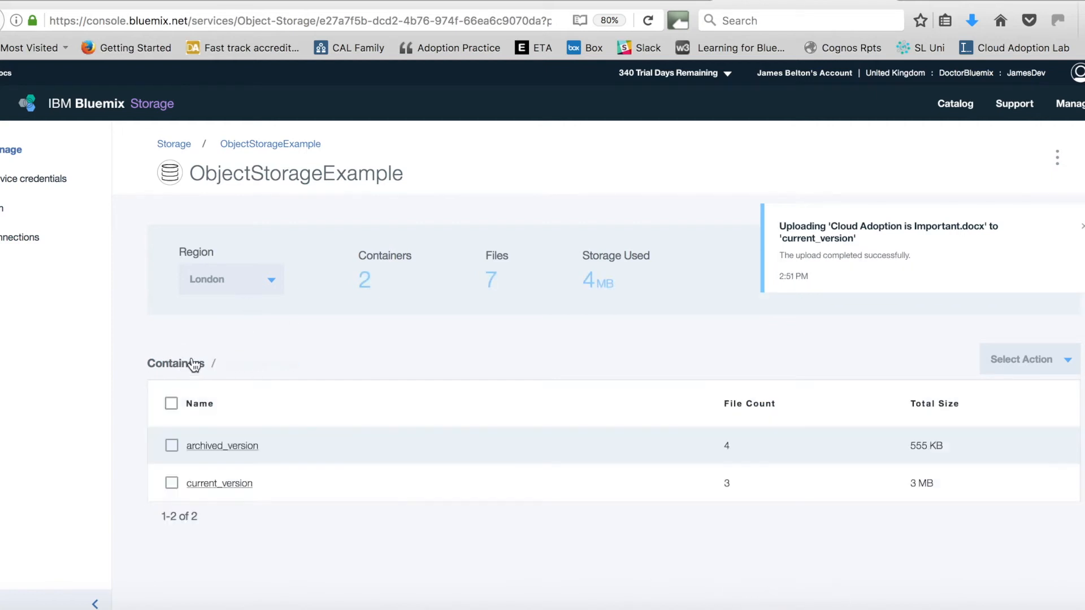
click(230, 450)
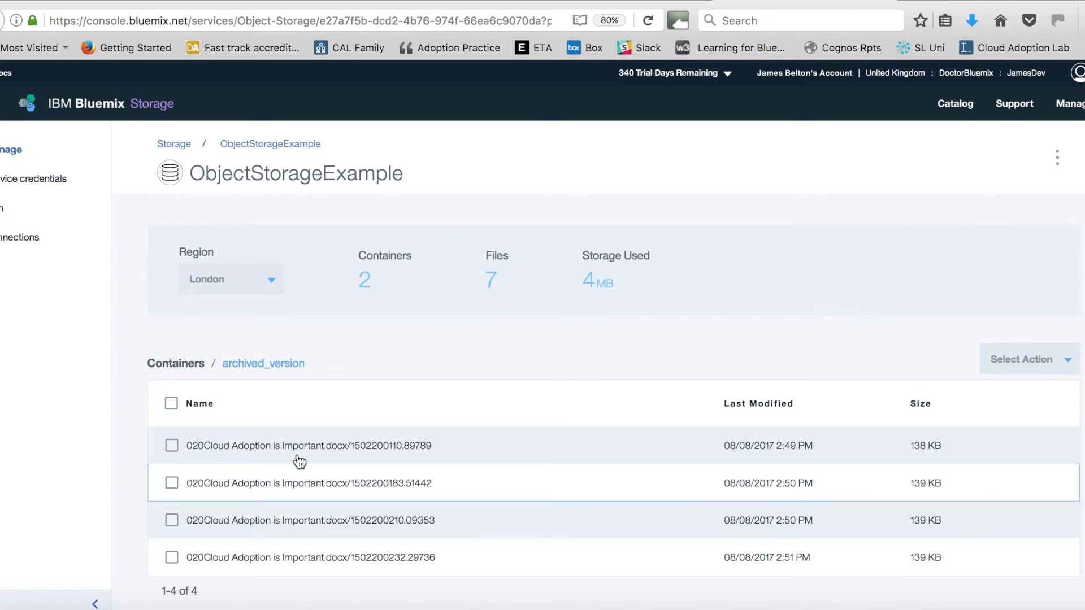
click(163, 367)
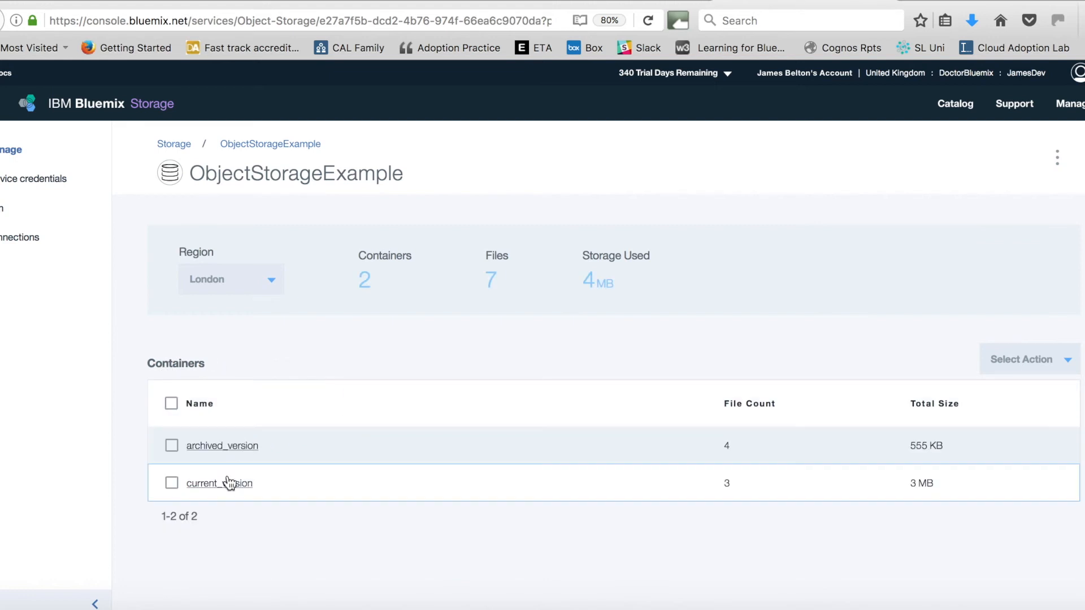
- Download Cloud Adoption is Important.docx from current_version, check its first line in Microsoft Word, and close it
click(229, 485)
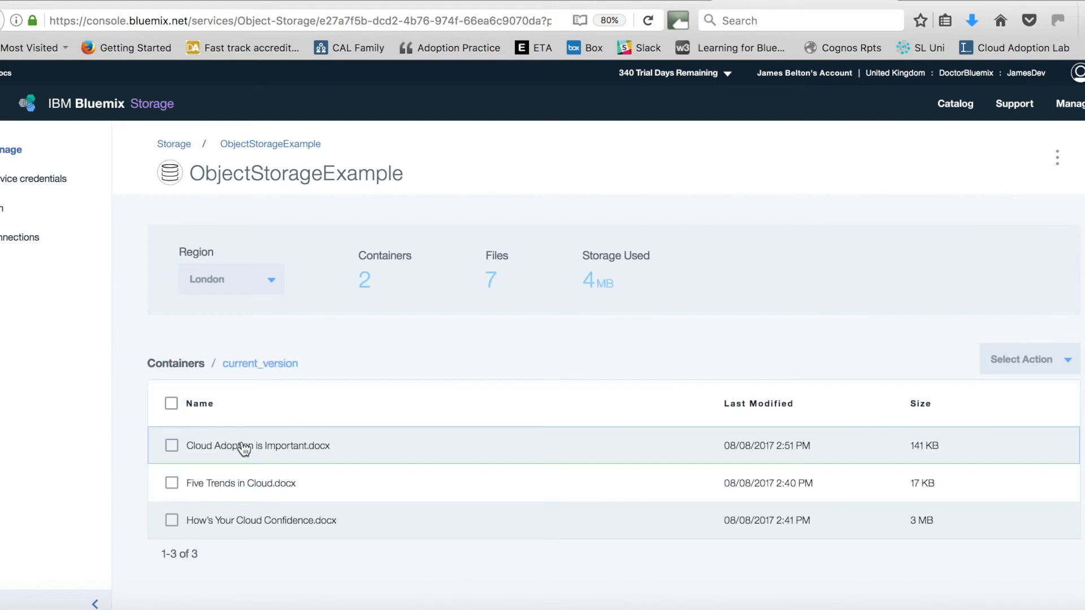
click(172, 447)
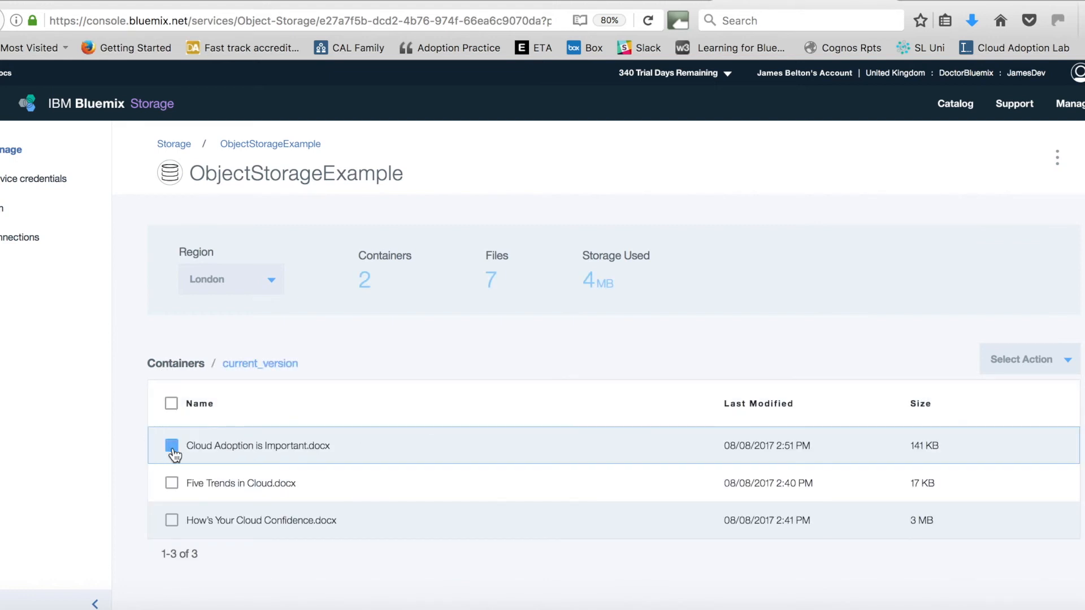
click(1010, 366)
click(1013, 490)
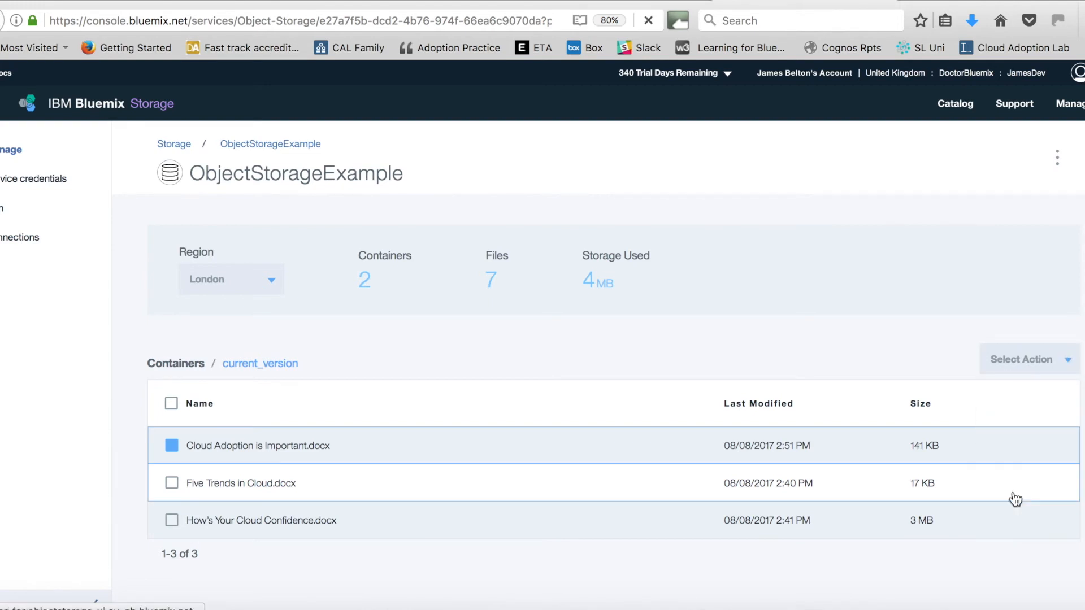
click(417, 377)
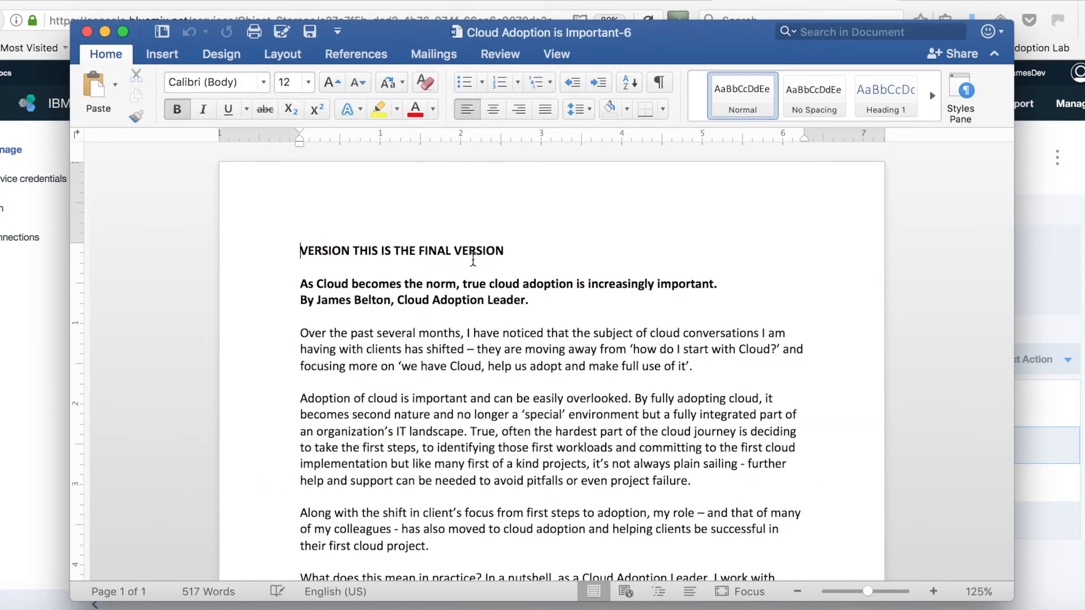
click(87, 32)
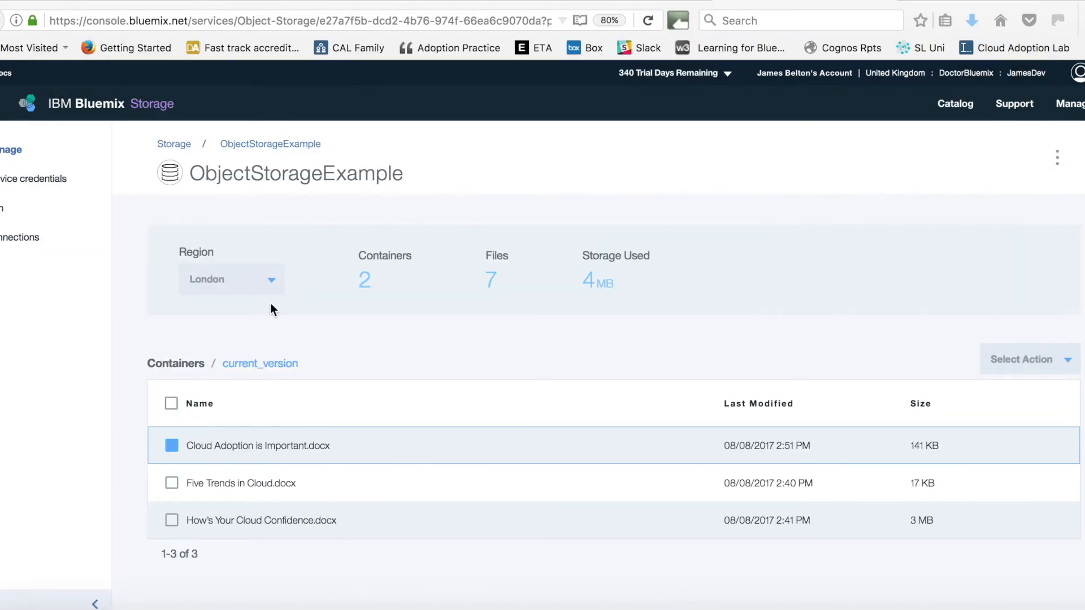
- Delete the selected Cloud Adoption is Important.docx from the current_version container and confirm the deletion
click(1067, 360)
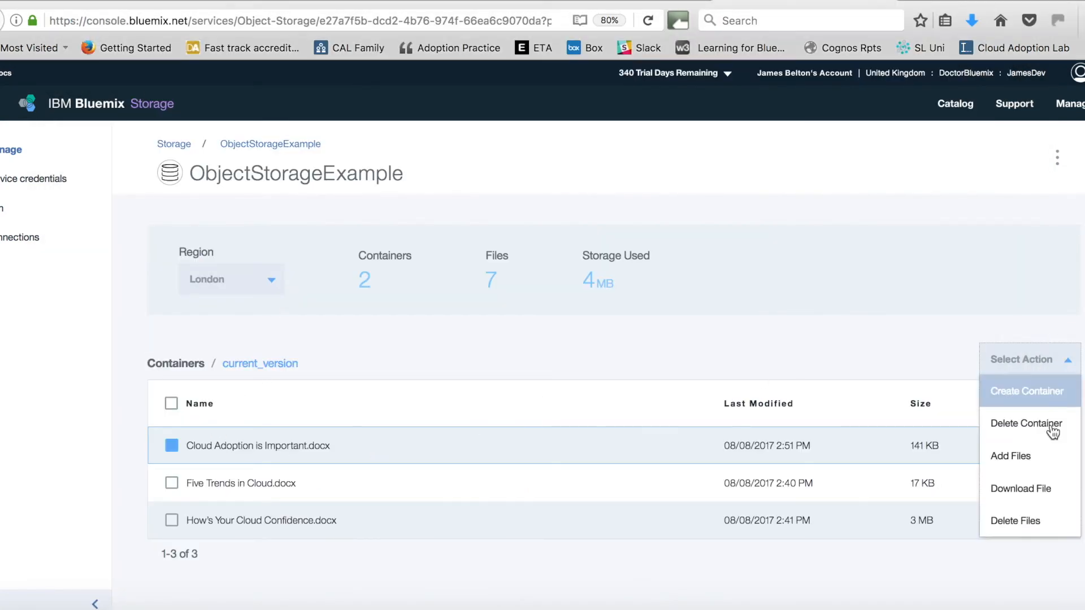
click(1030, 521)
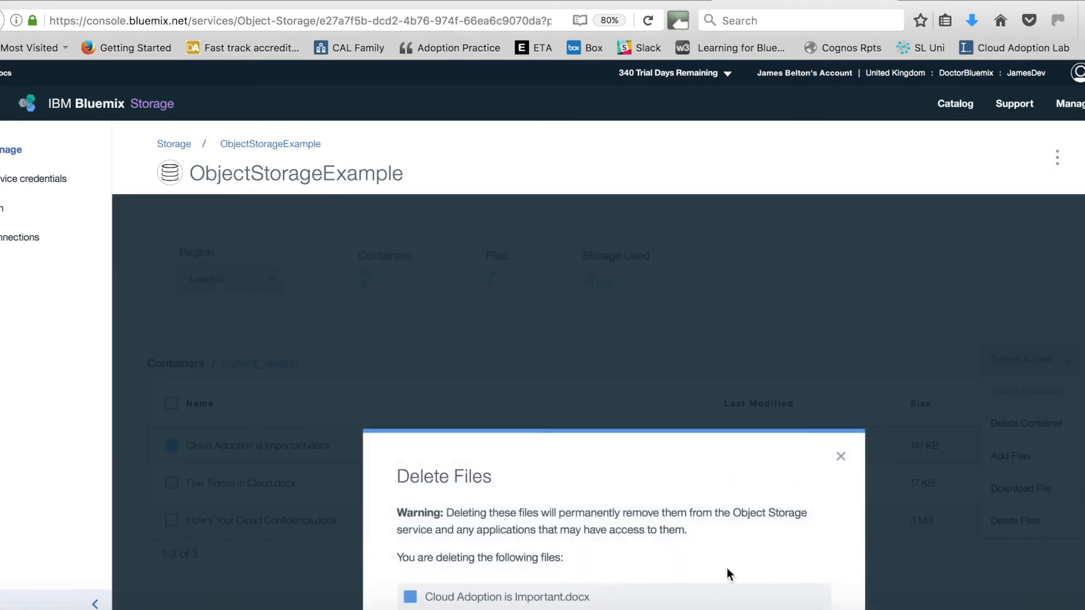
scroll(646, 579, down, 3)
click(803, 576)
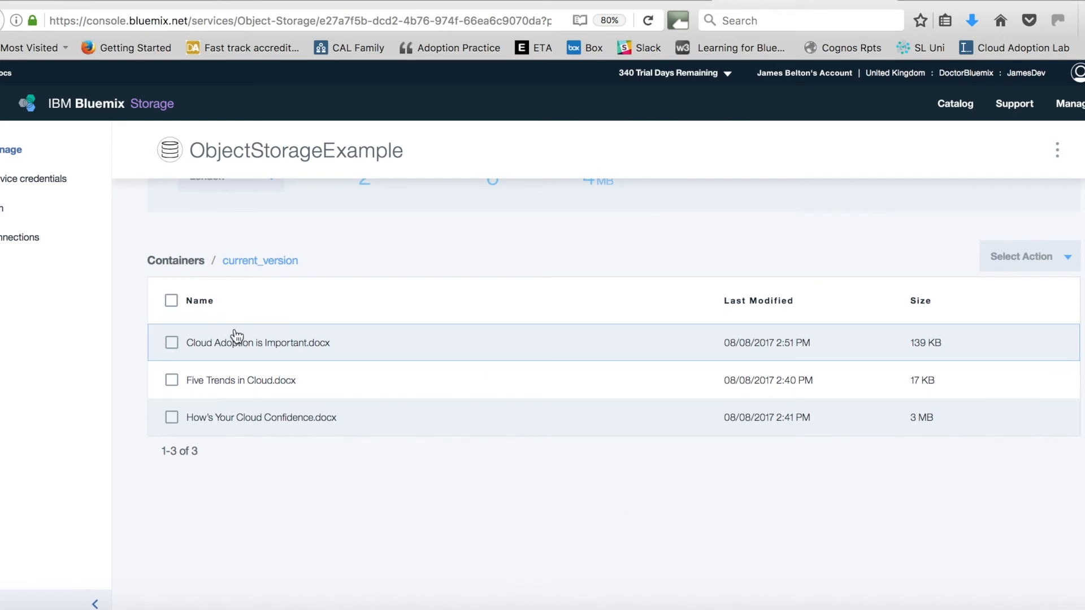
- Download the restored Cloud Adoption is Important.docx from current_version, check its version line in Microsoft Word, and close it
click(167, 346)
click(1030, 258)
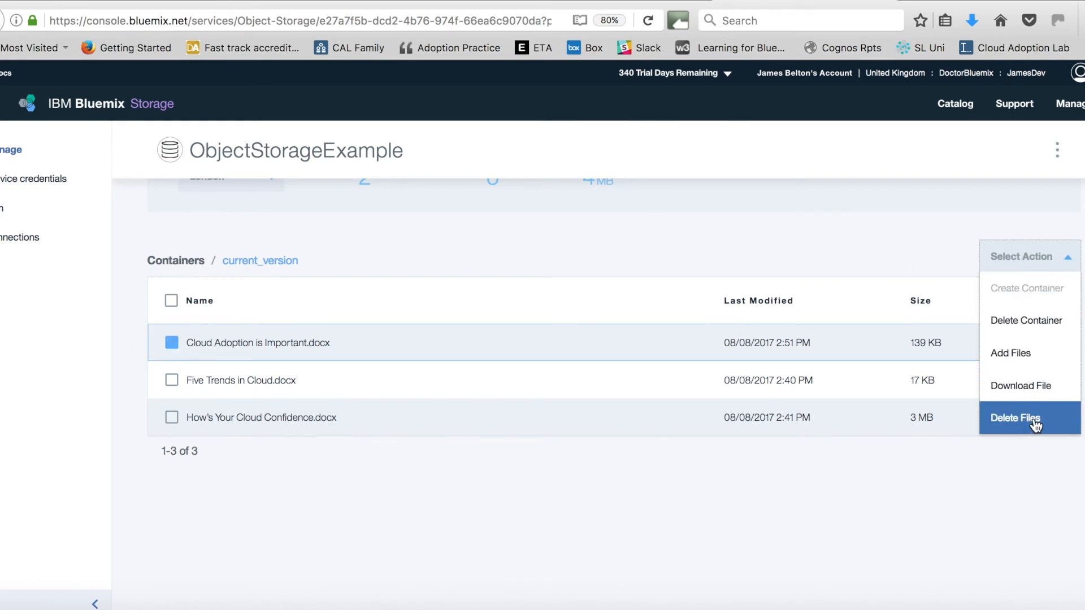
click(1030, 389)
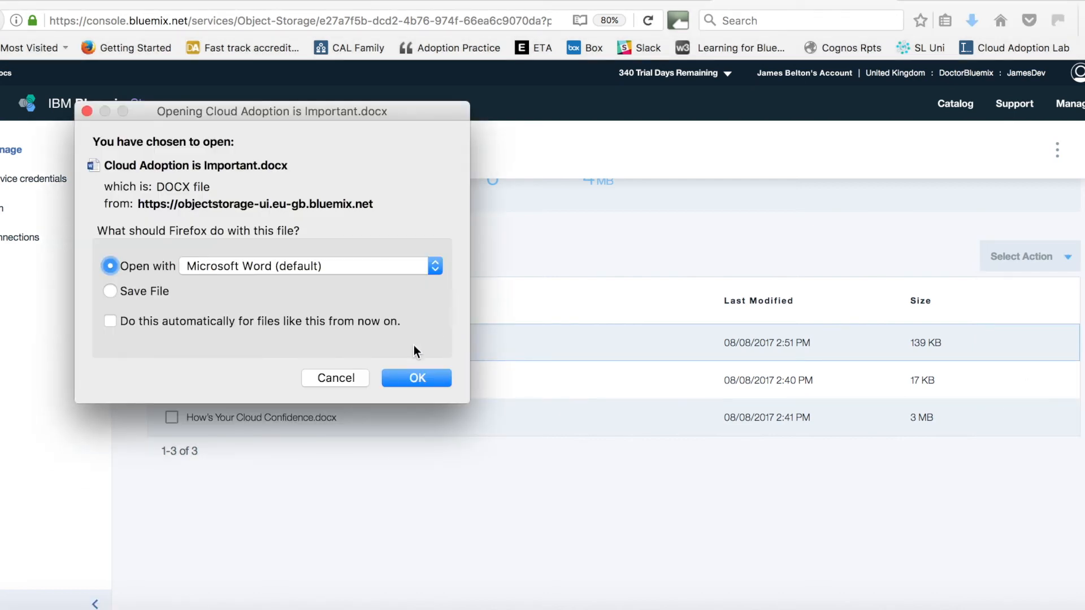
click(416, 380)
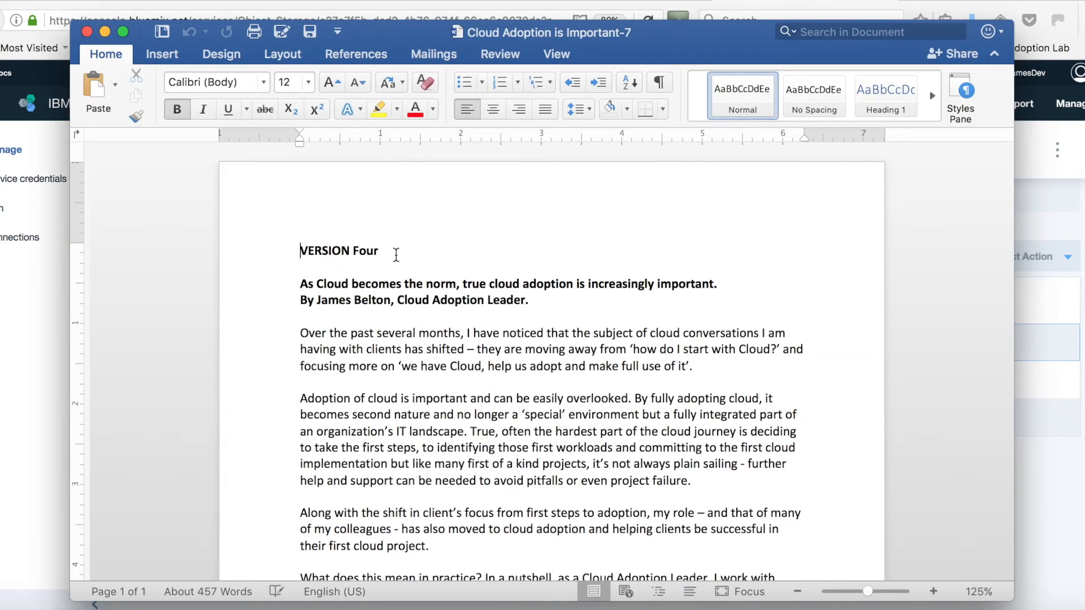
click(86, 32)
- Return to the container list and examine the remaining archived copies in the archived_version container
click(181, 258)
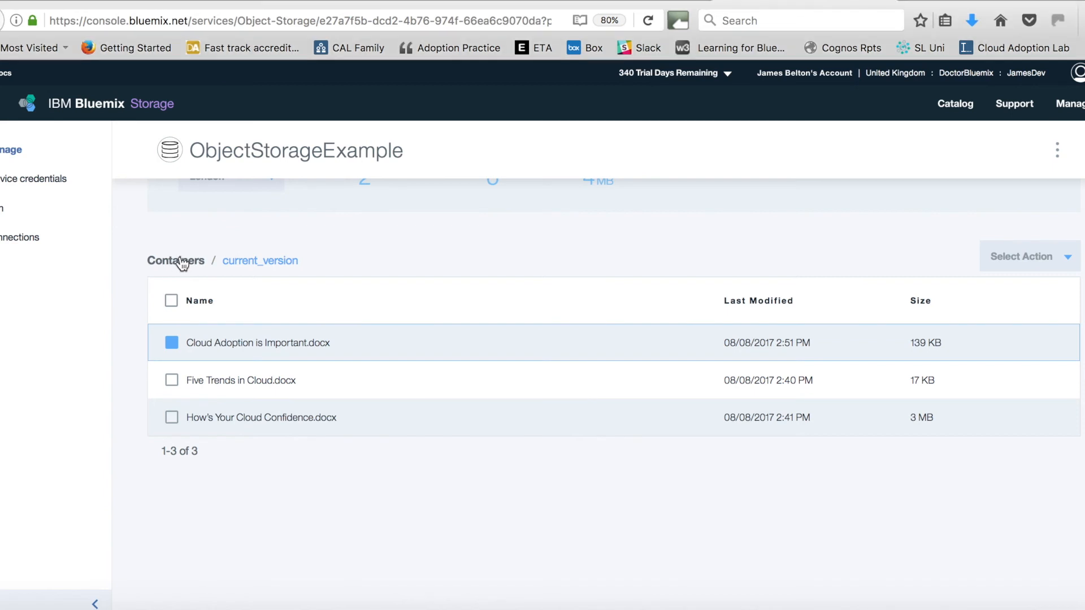
click(188, 269)
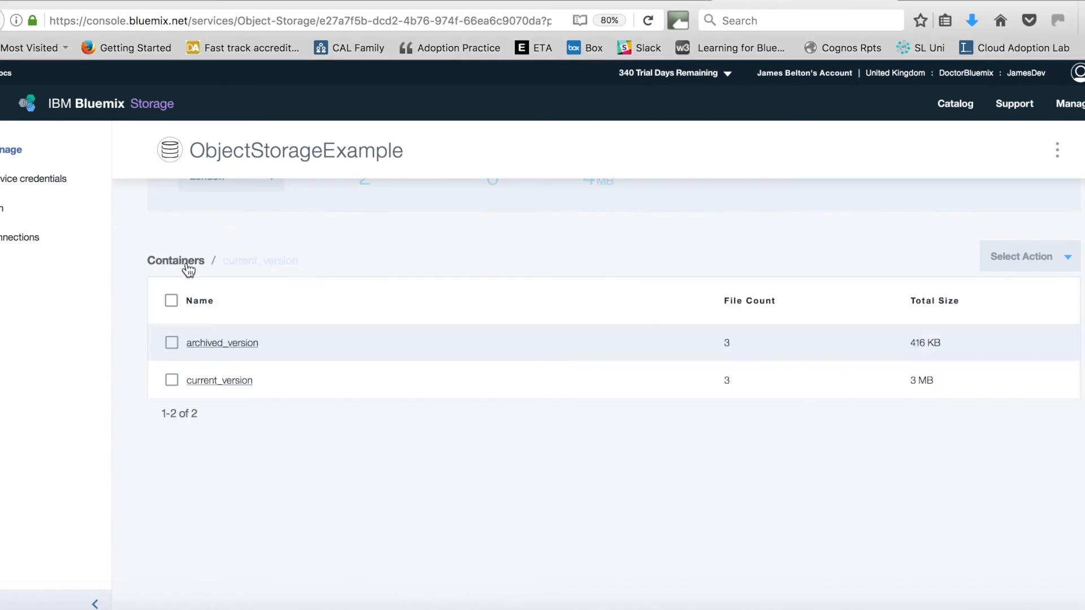
click(233, 343)
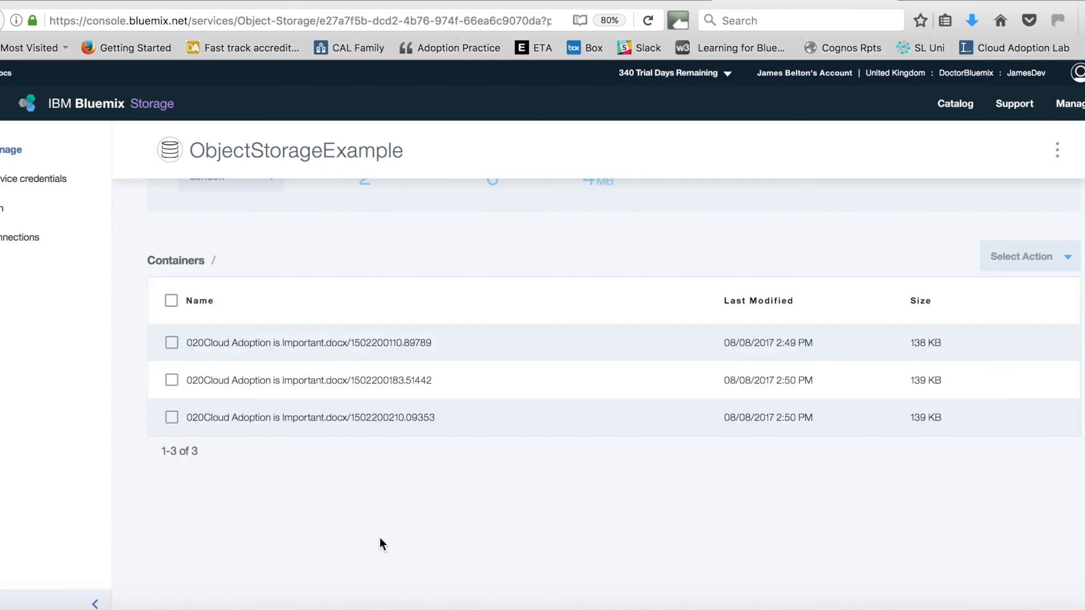